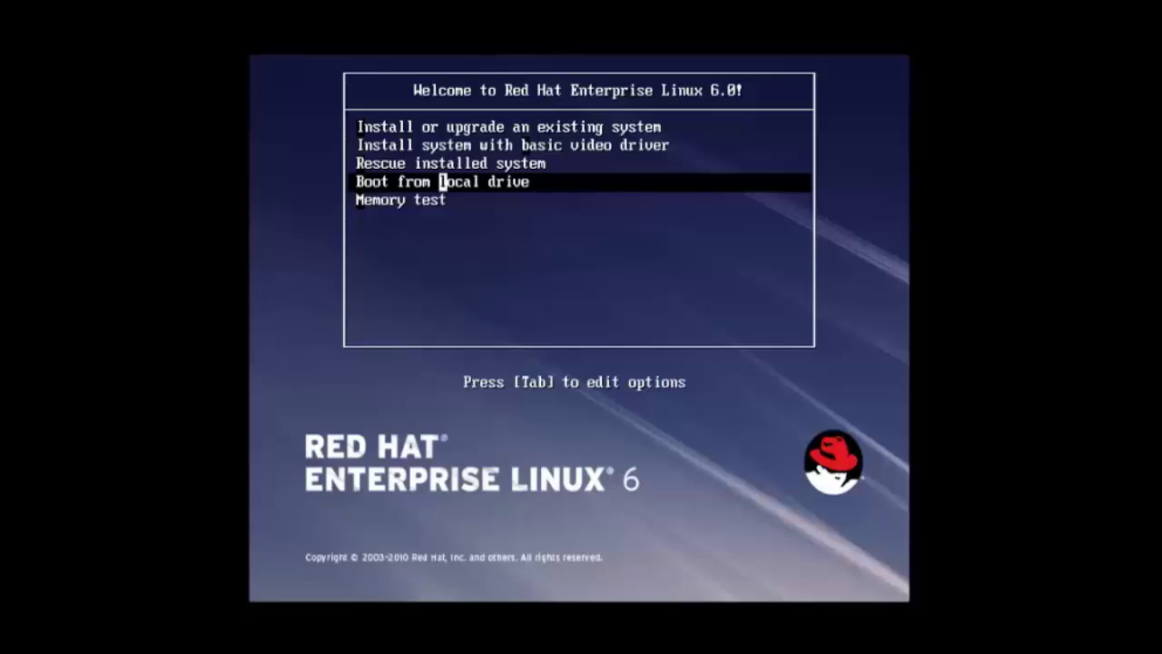
Step: Boot 'Install or upgrade an existing system' and skip the installation media test
key("Down")
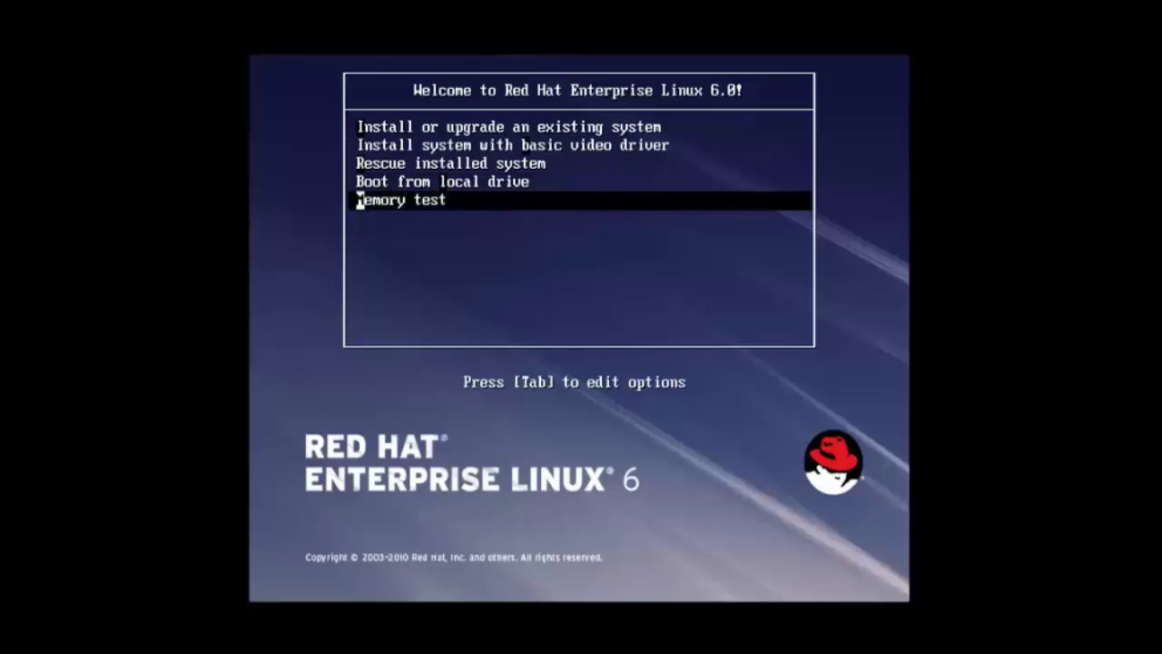
key("Up")
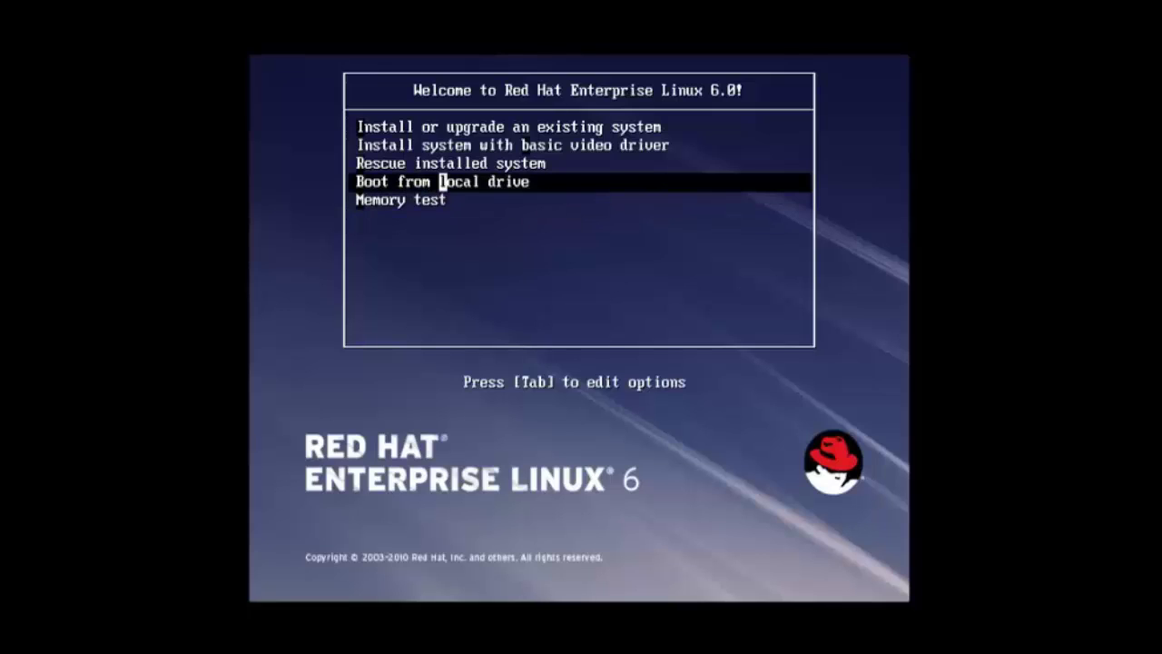
key("Up")
key("Up")
key("Up")
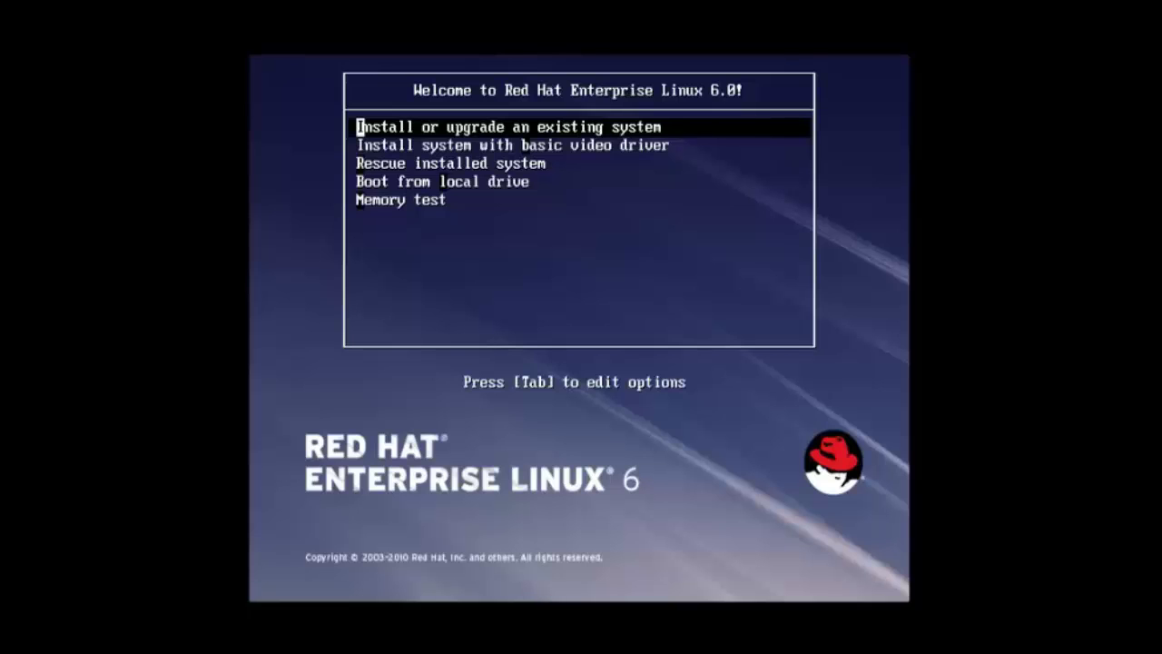
key("Return")
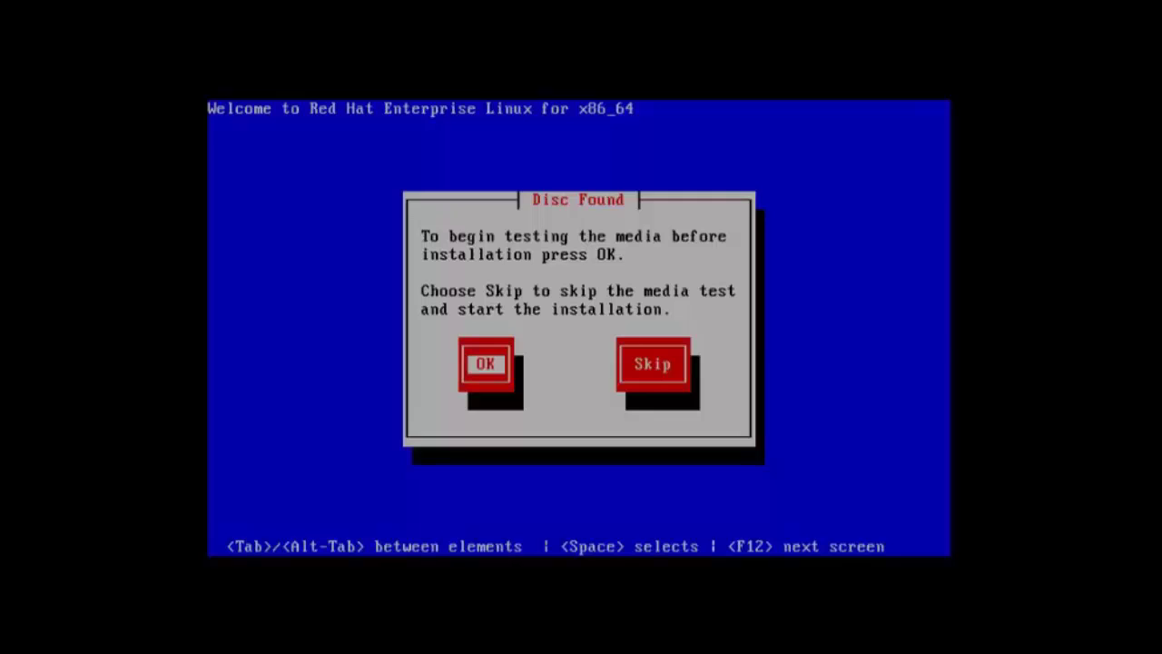
key("Tab")
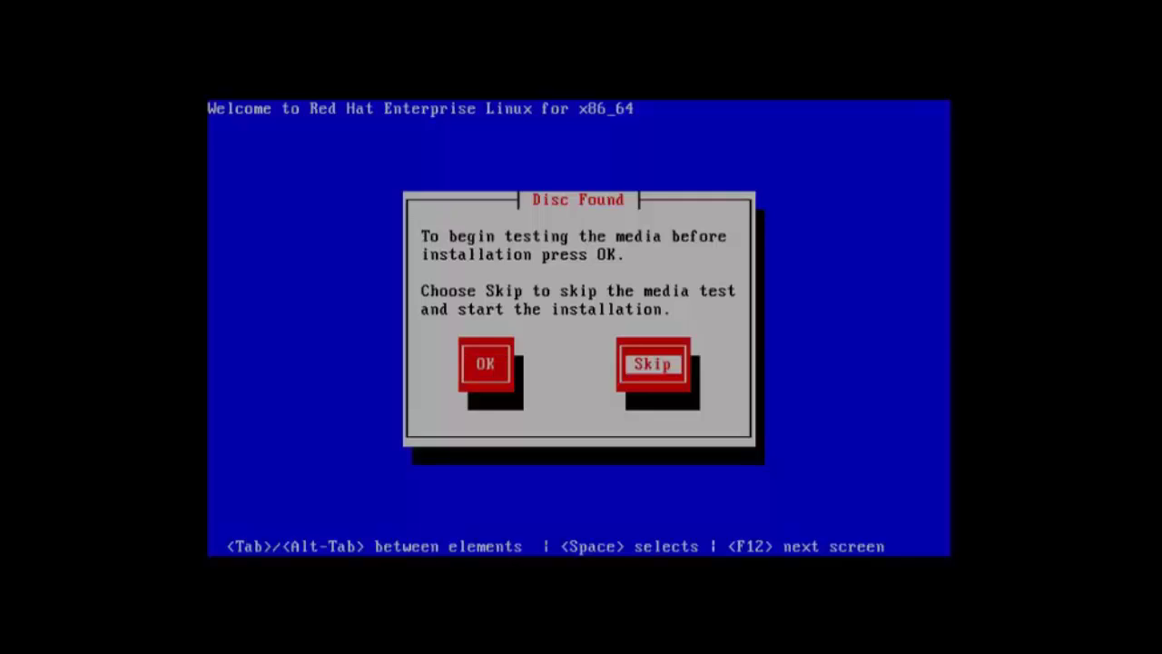
key("Return")
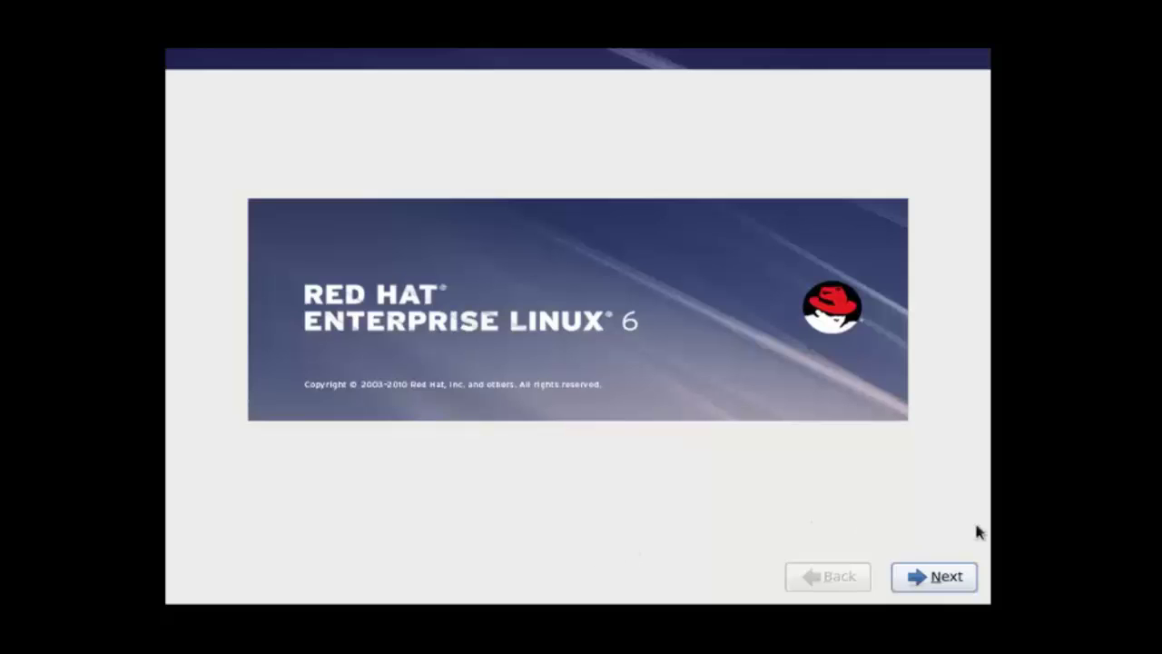
Step: Keep English language and U.S. English keyboard, use Basic Storage Devices, and re-initialize all disks
left_click(952, 583)
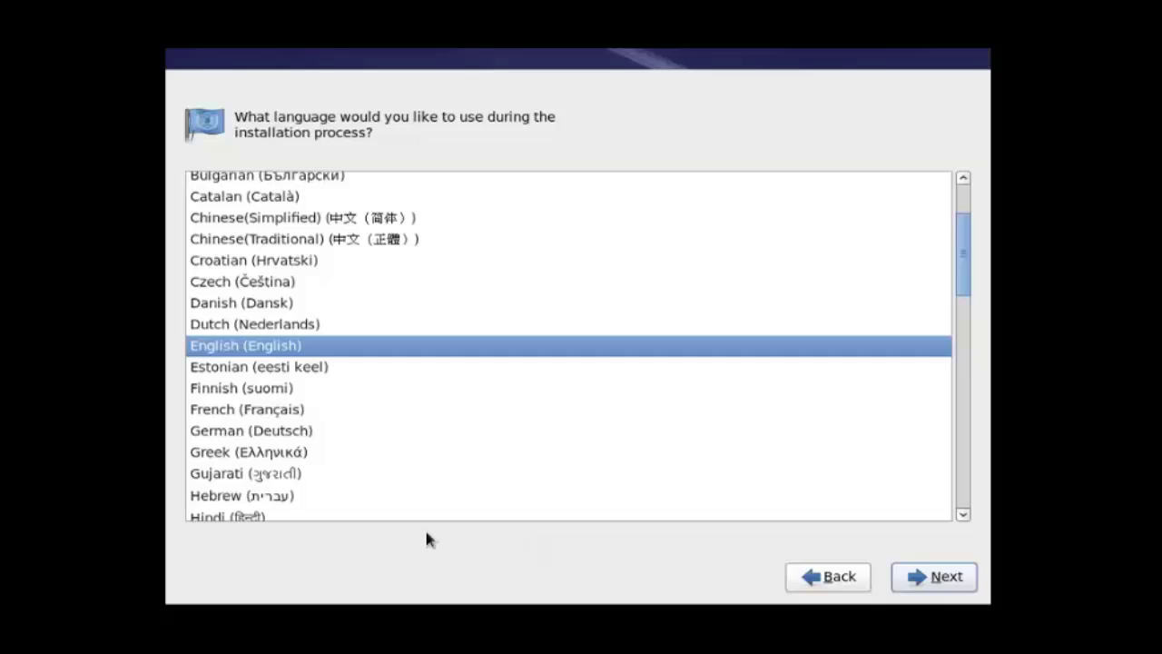
left_click(961, 579)
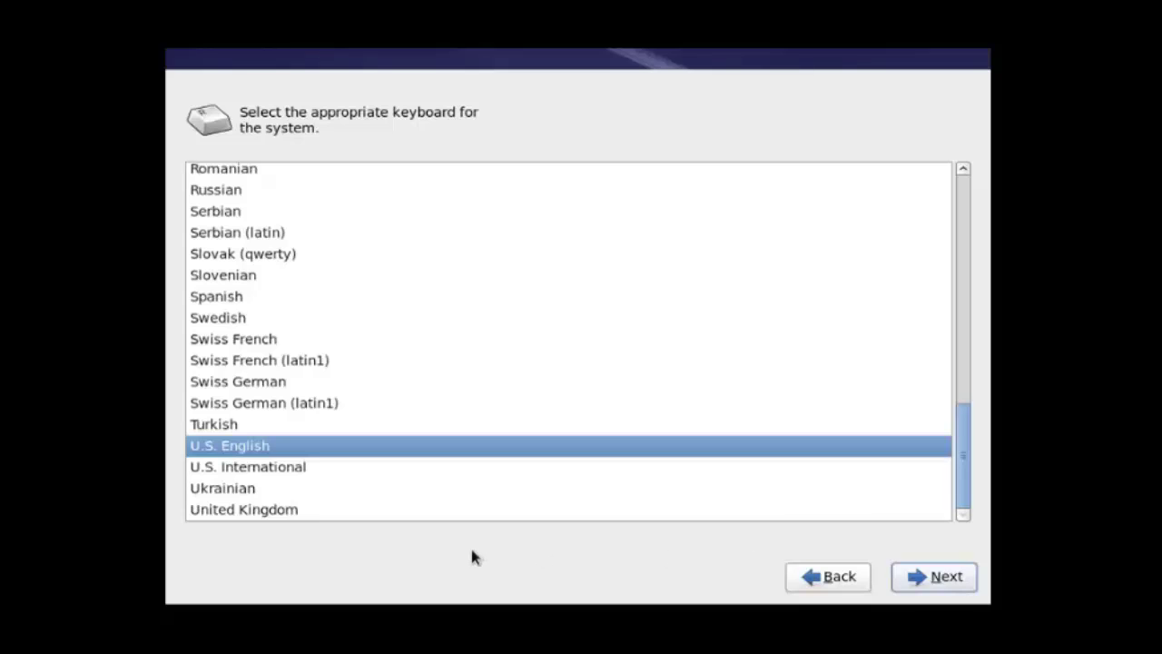
left_click(957, 582)
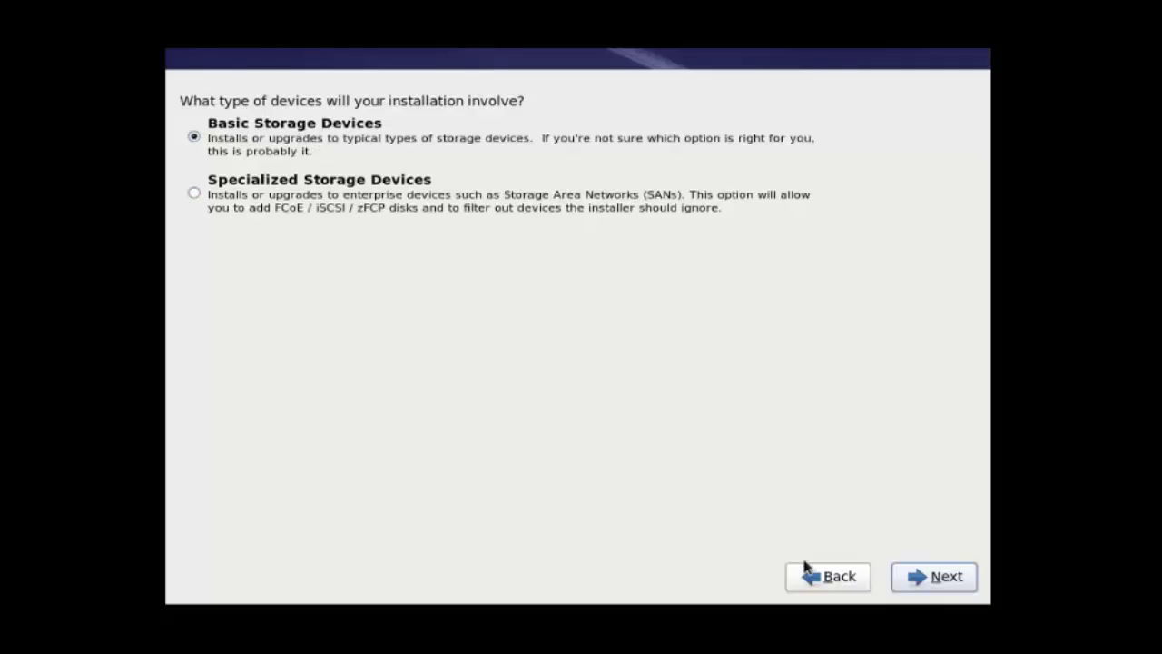
left_click(942, 582)
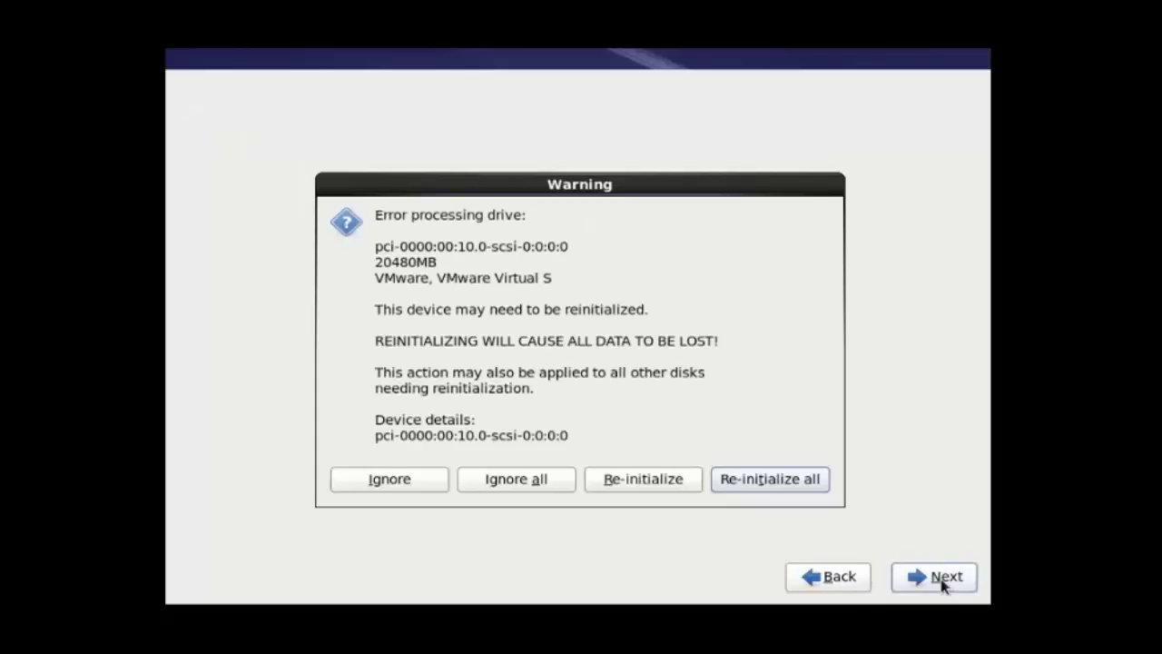
left_click(786, 483)
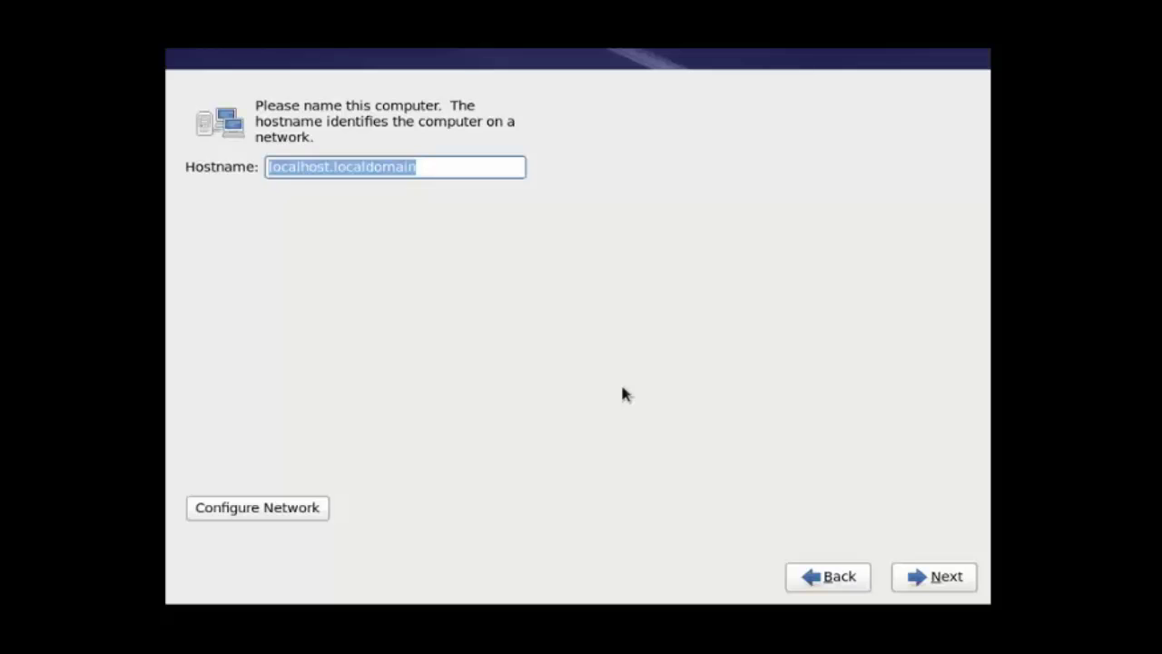
Step: Set the hostname to linuxhelp and the time zone to Kolkata, Asia
key("BackSpace")
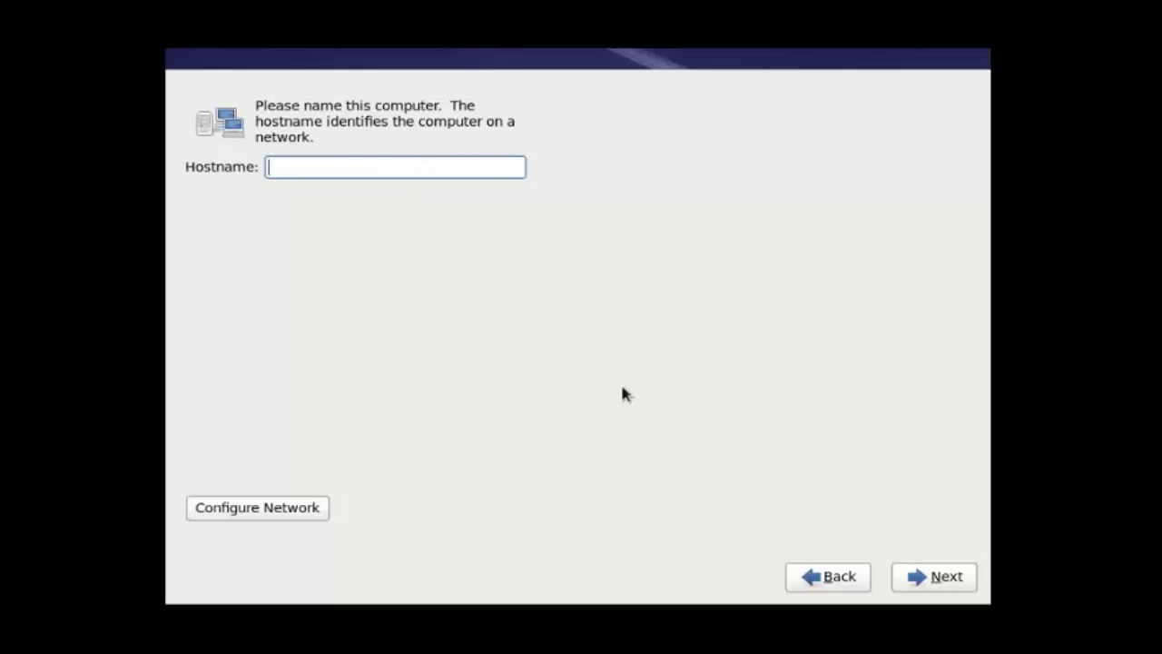
type("h")
key("BackSpace")
type("linuxhelp")
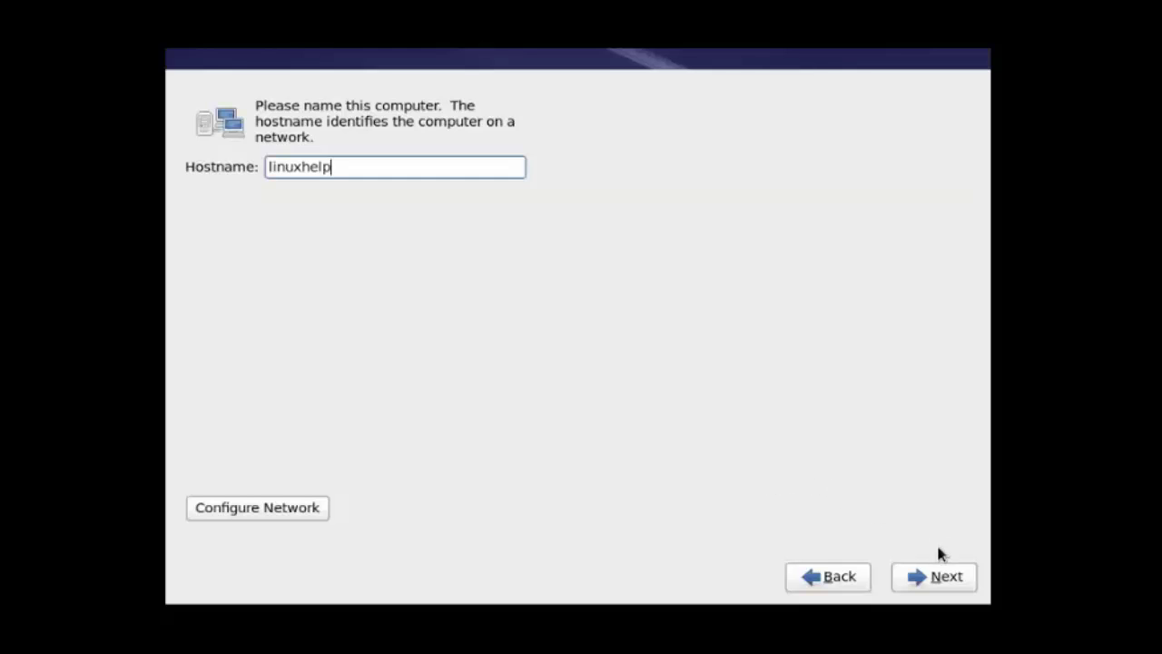
left_click(955, 579)
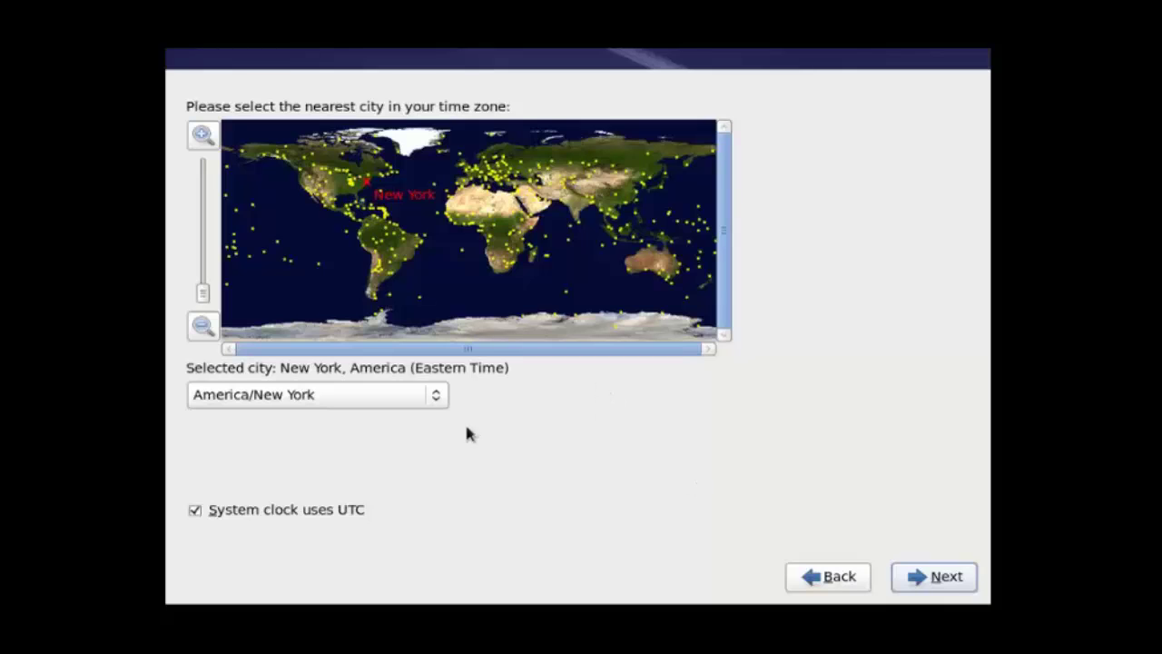
left_click(590, 215)
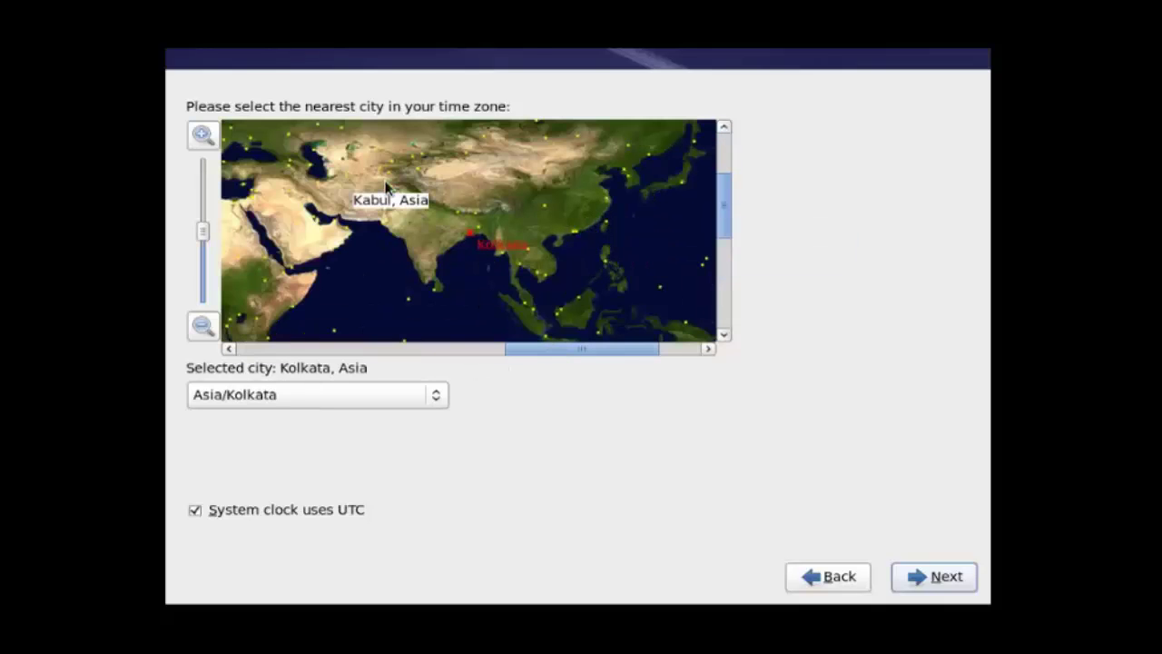
left_click(935, 586)
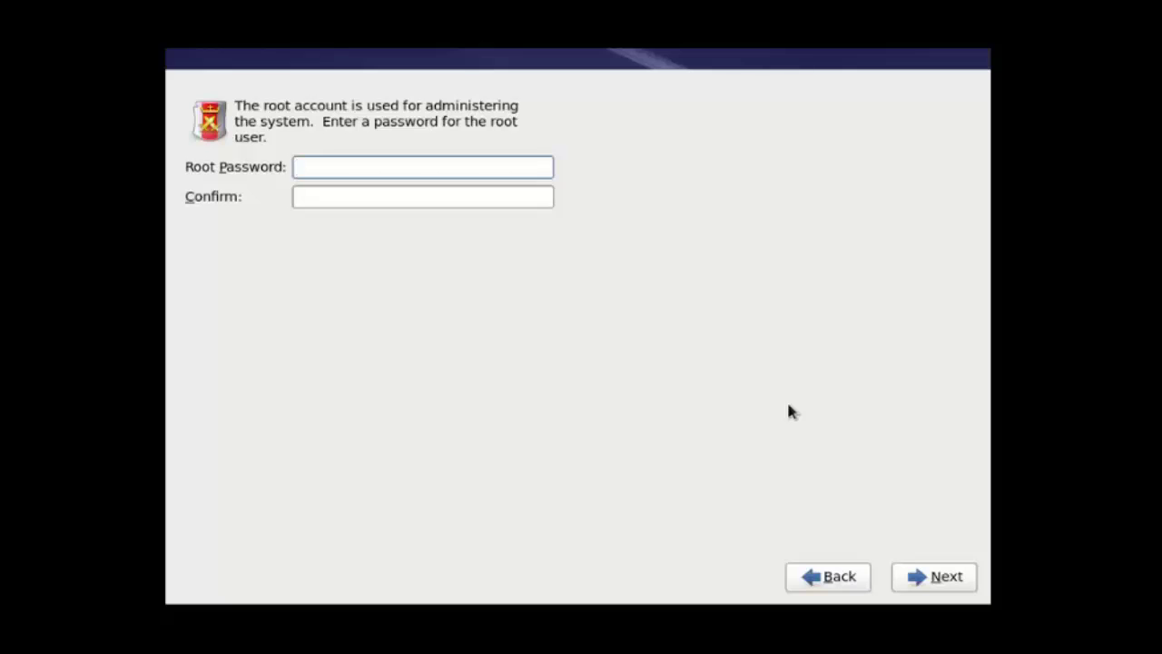
Step: Enter the root password, confirm it, and continue
type("redhat1234")
key("Tab")
type("redhat")
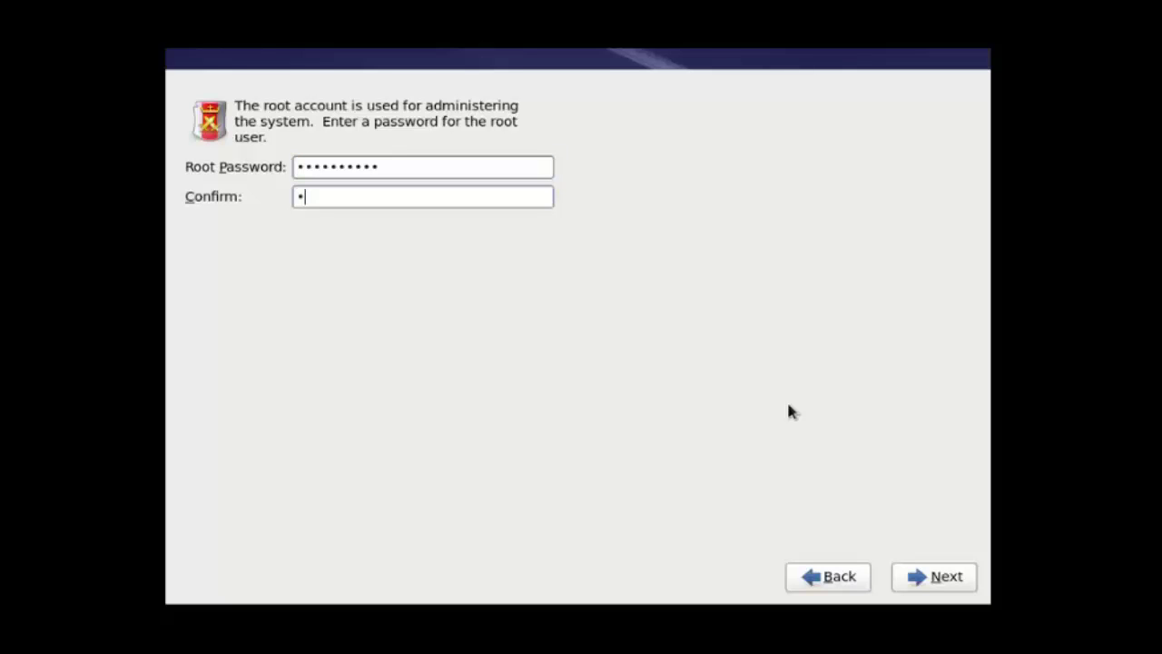
type("1234")
left_click(947, 578)
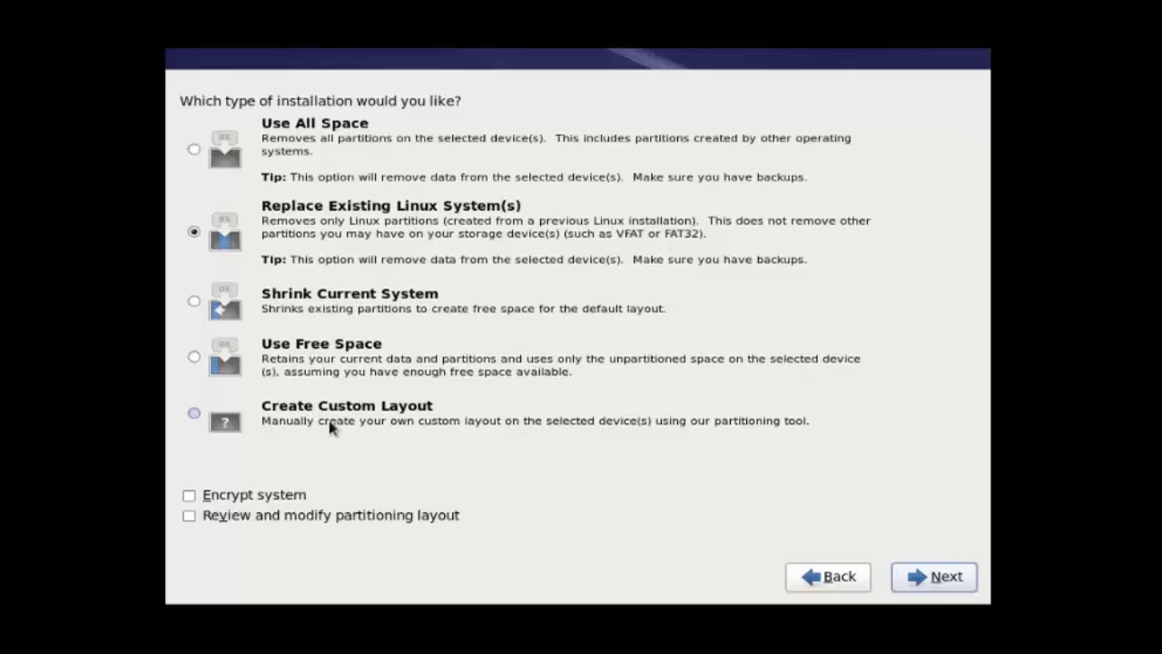
Step: Choose Create Custom Layout and start creating storage in the 20473 MB free space on sda
left_click(193, 414)
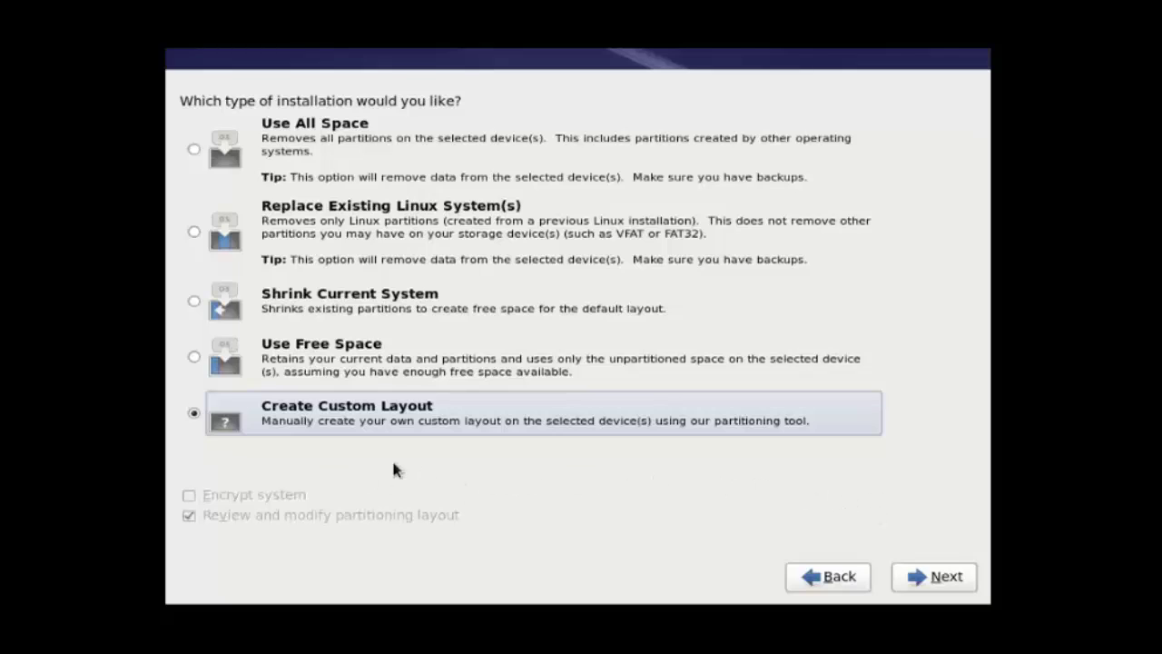
left_click(959, 578)
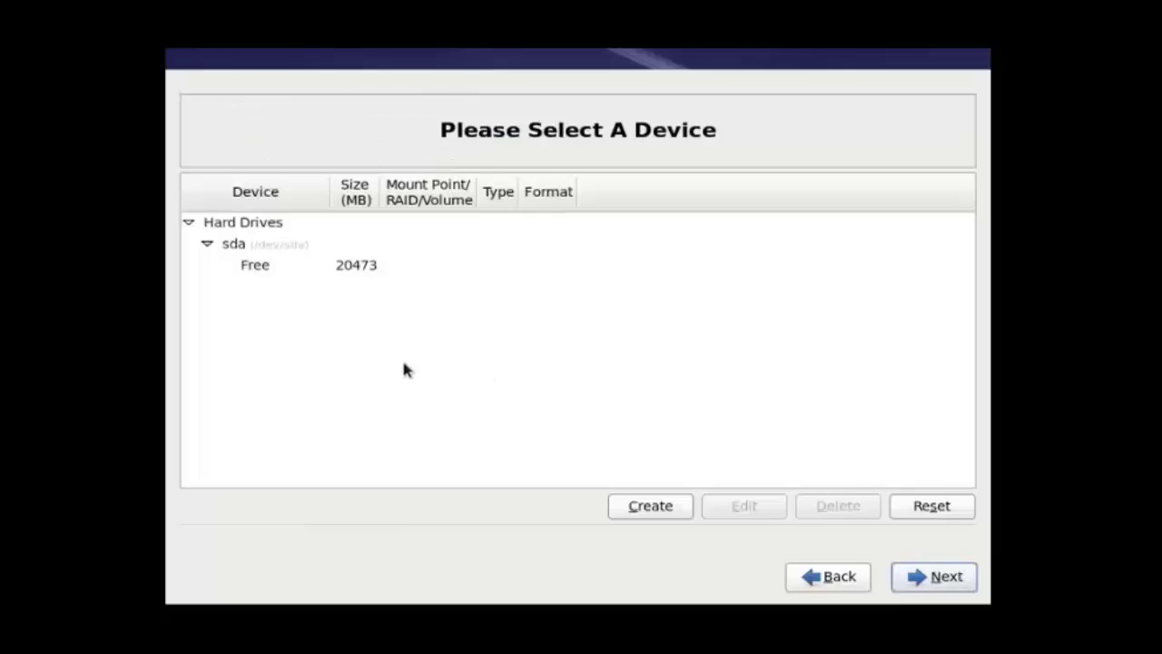
left_click(255, 266)
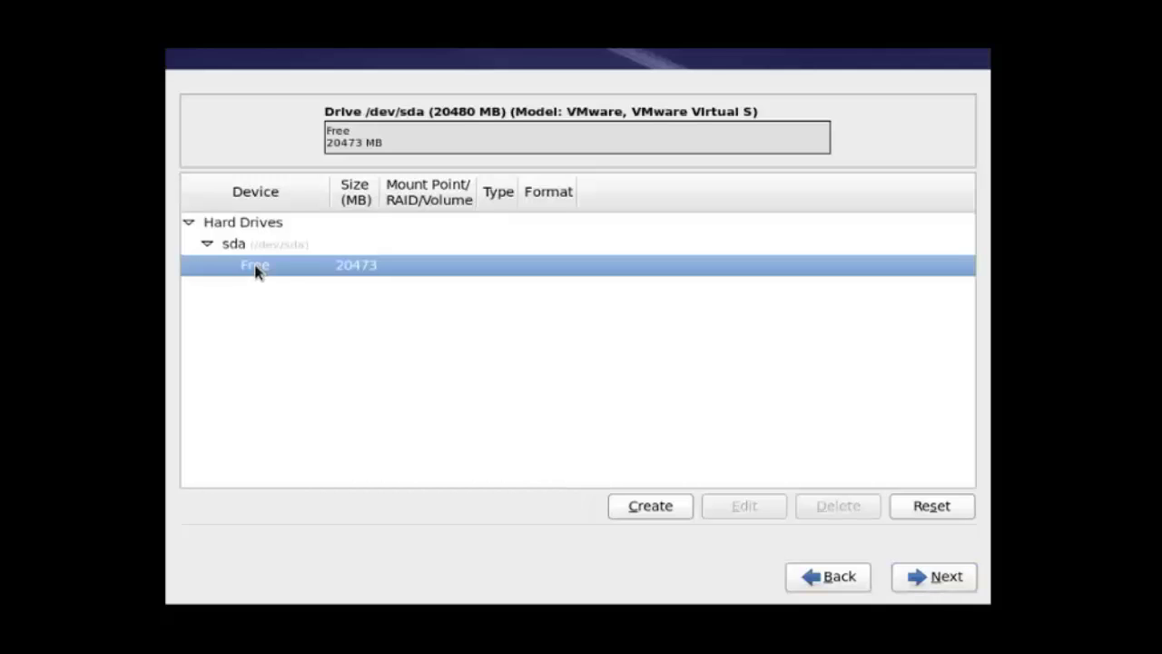
left_click(649, 514)
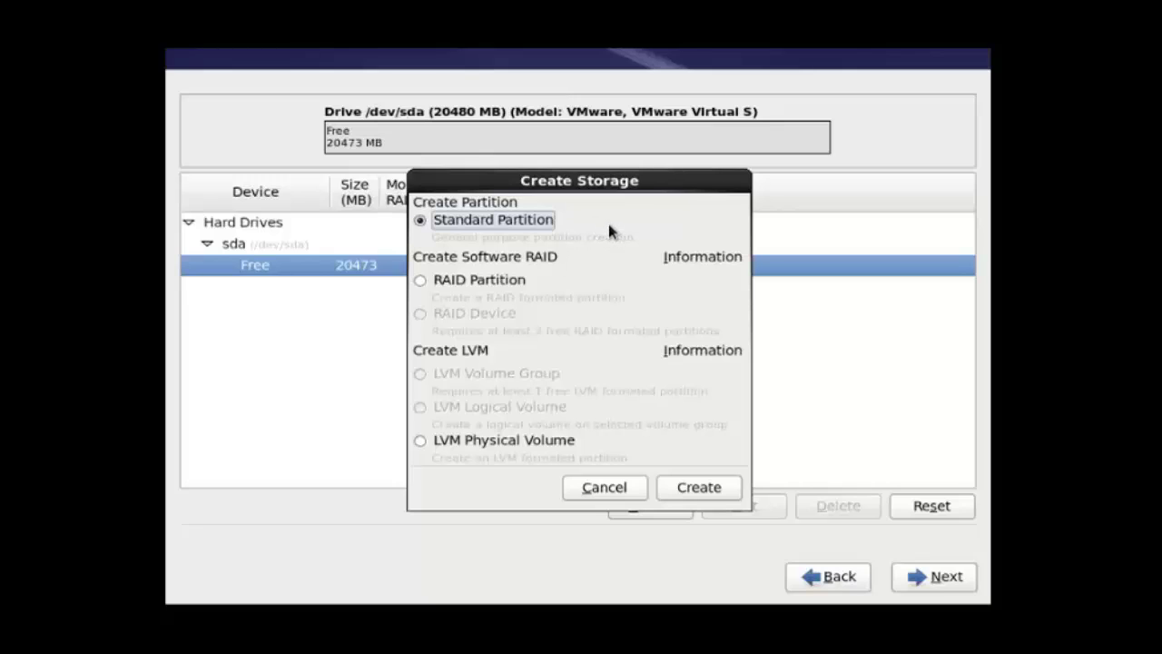
Step: Define a 300 MB standard partition mounted at /boot
left_click(703, 491)
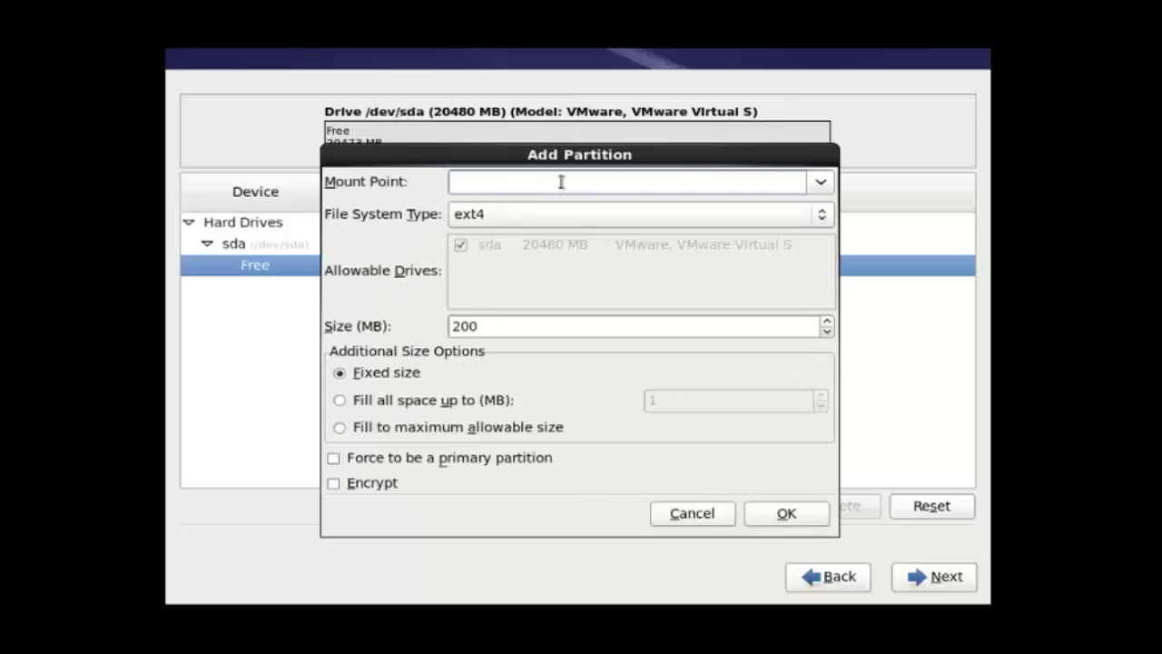
left_click(822, 184)
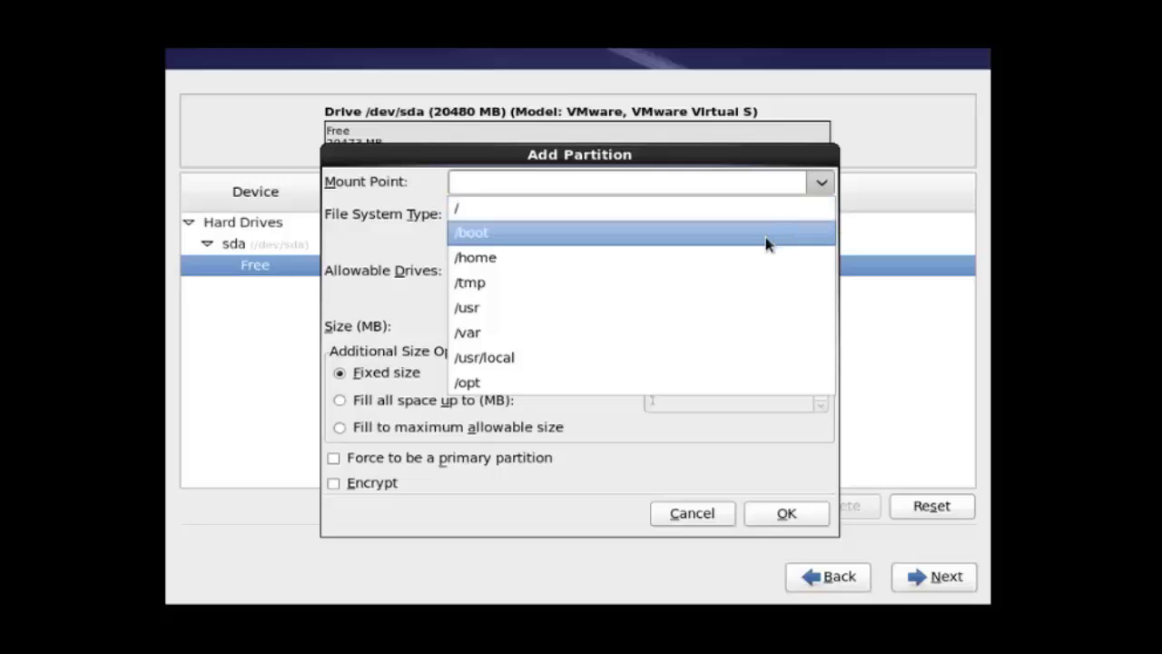
left_click(766, 239)
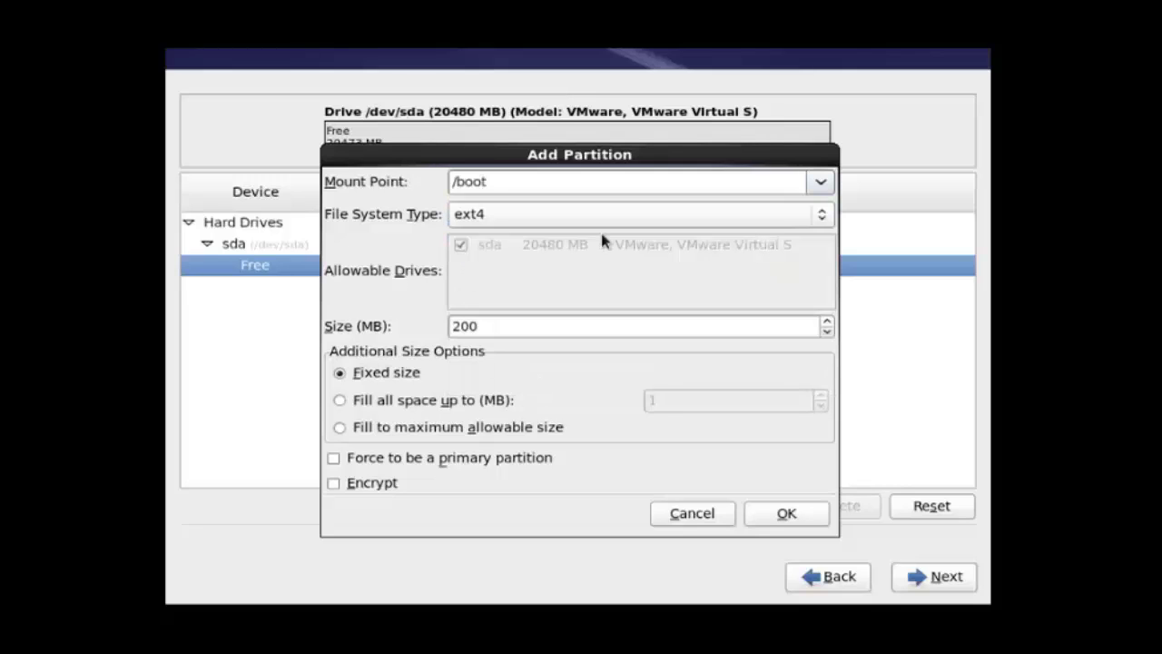
left_click(498, 327)
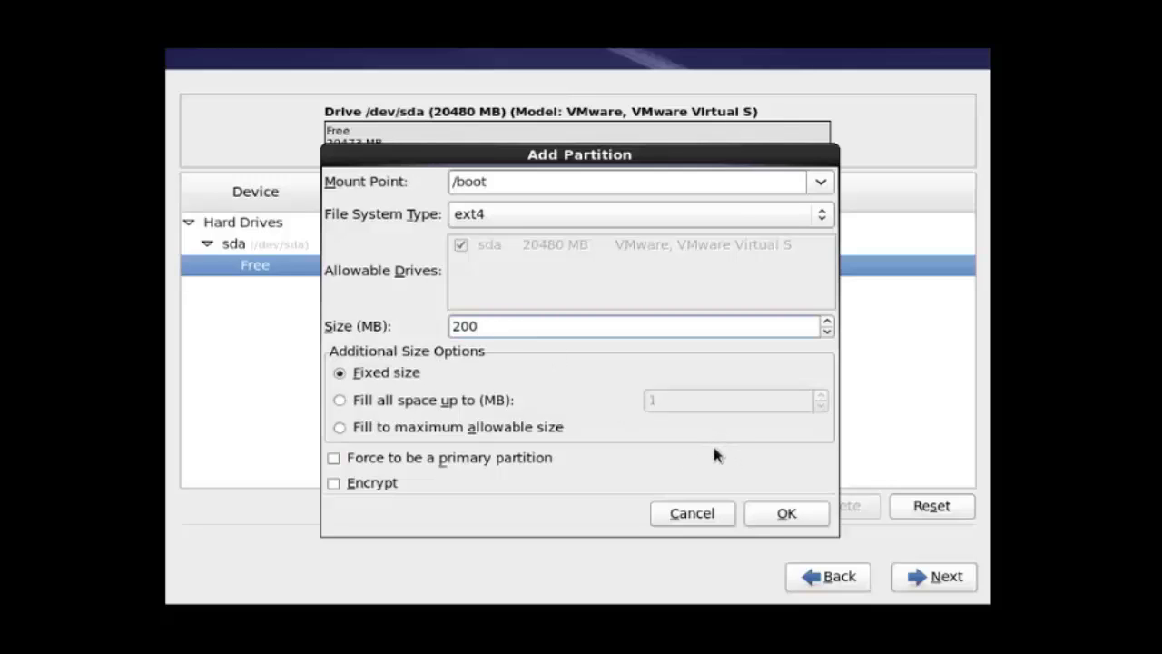
key("BackSpace")
key("BackSpace")
key("BackSpace")
type("300")
Step: Confirm the /boot partition, then add a 2000 MB swap standard partition in the free space
left_click(789, 514)
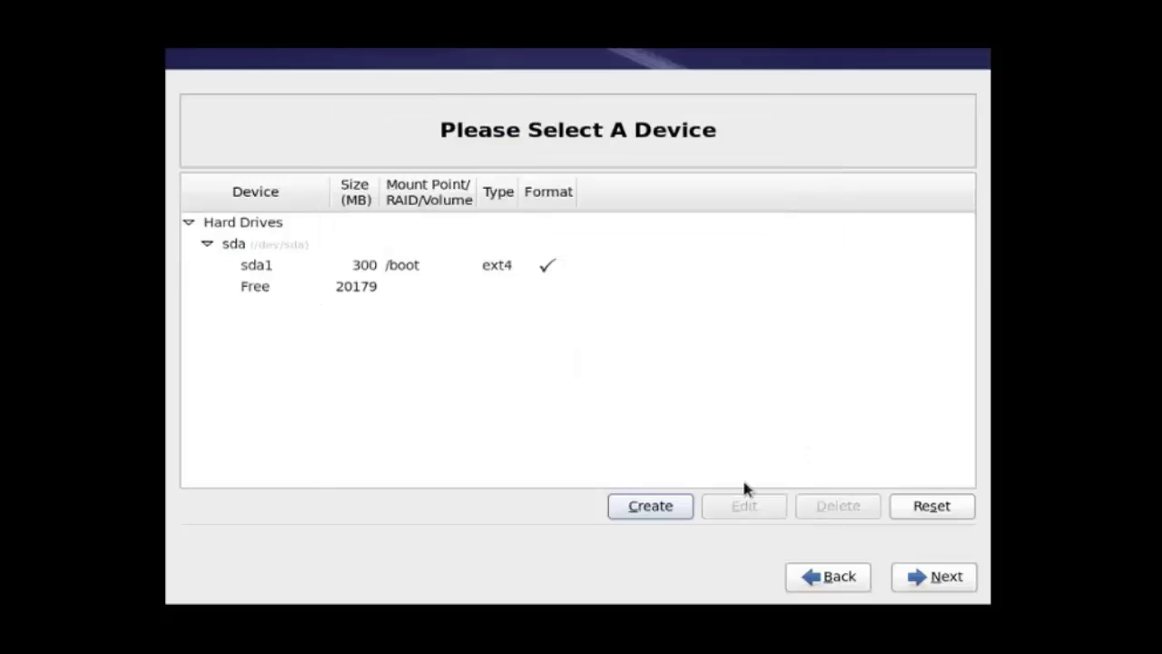
left_click(282, 291)
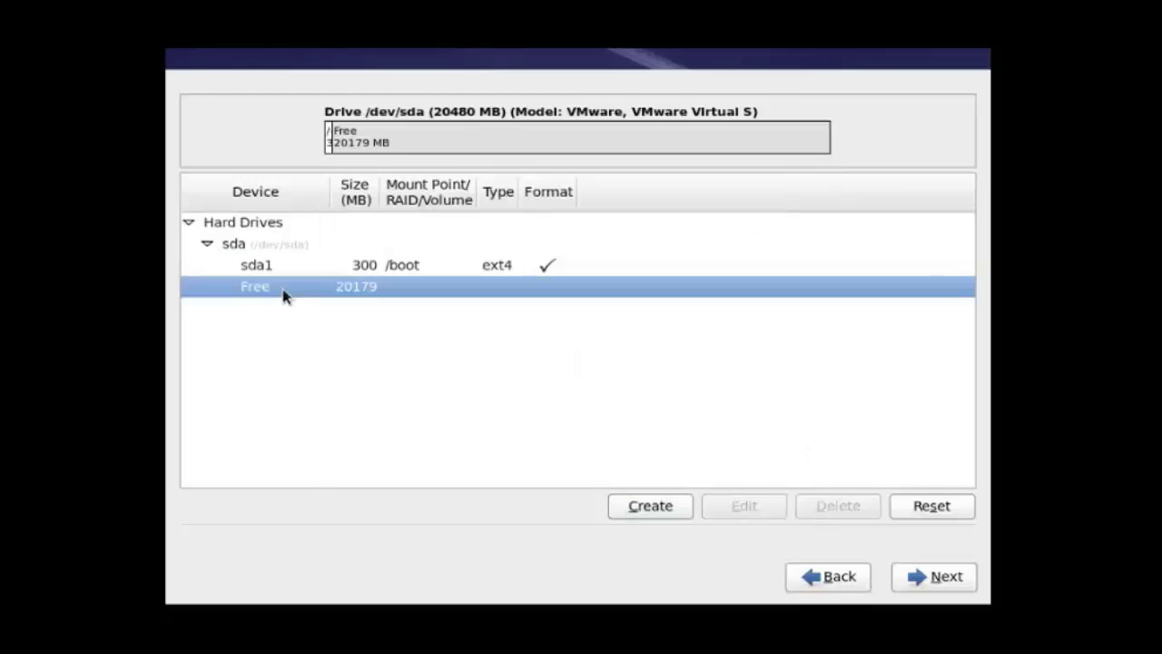
left_click(663, 520)
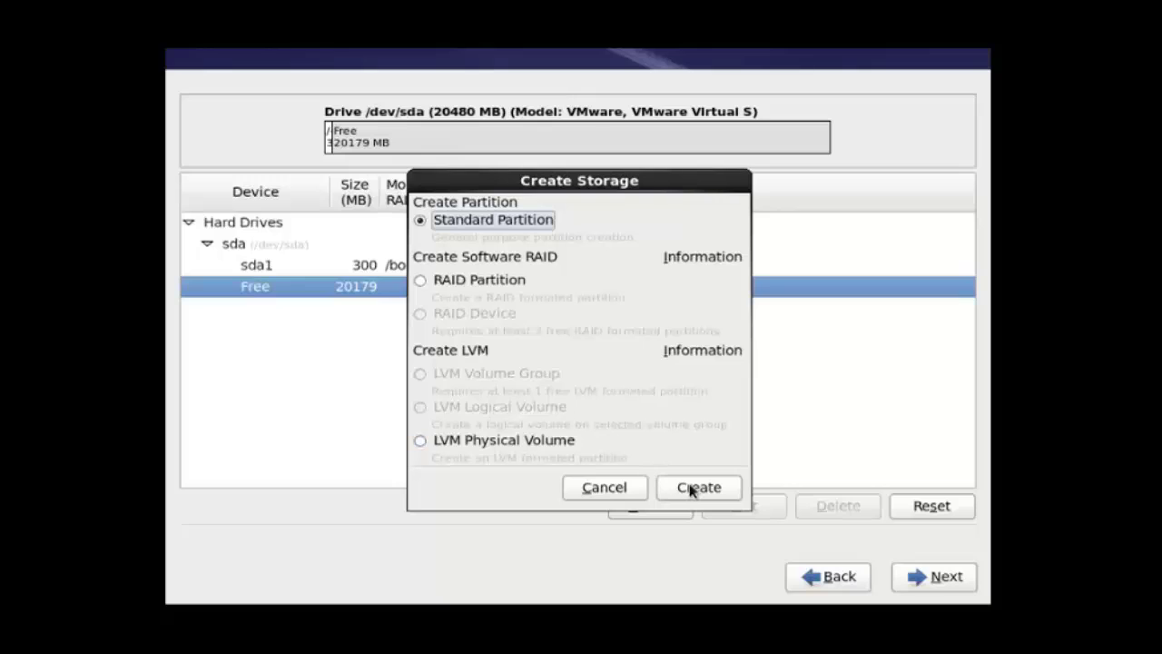
left_click(699, 490)
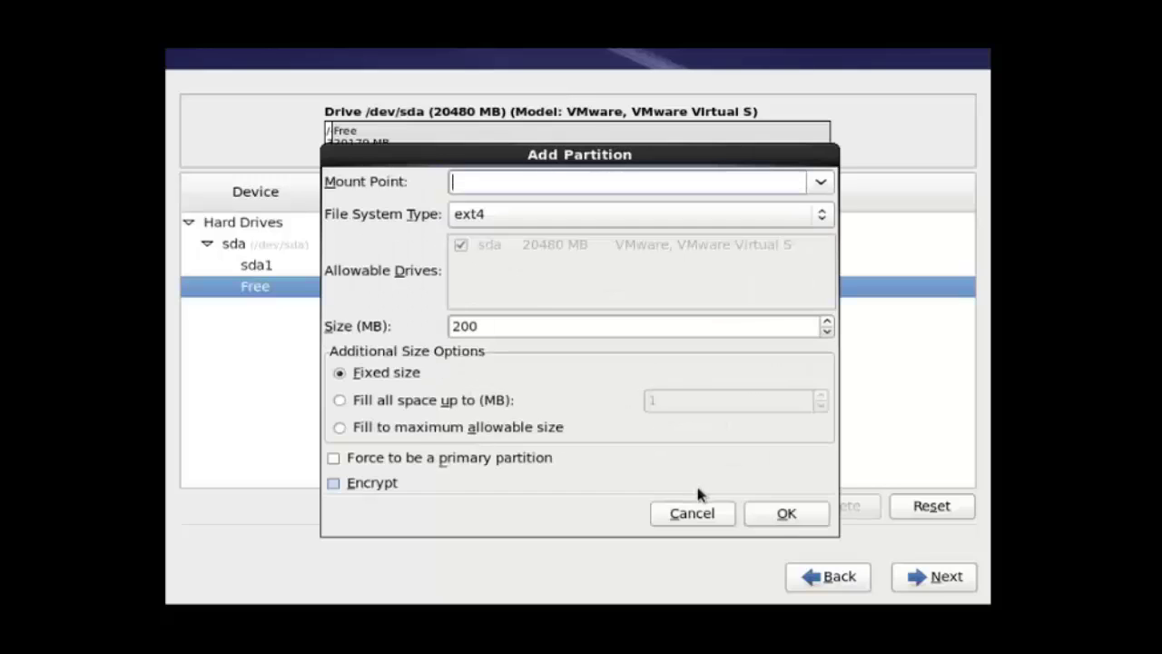
left_click(818, 215)
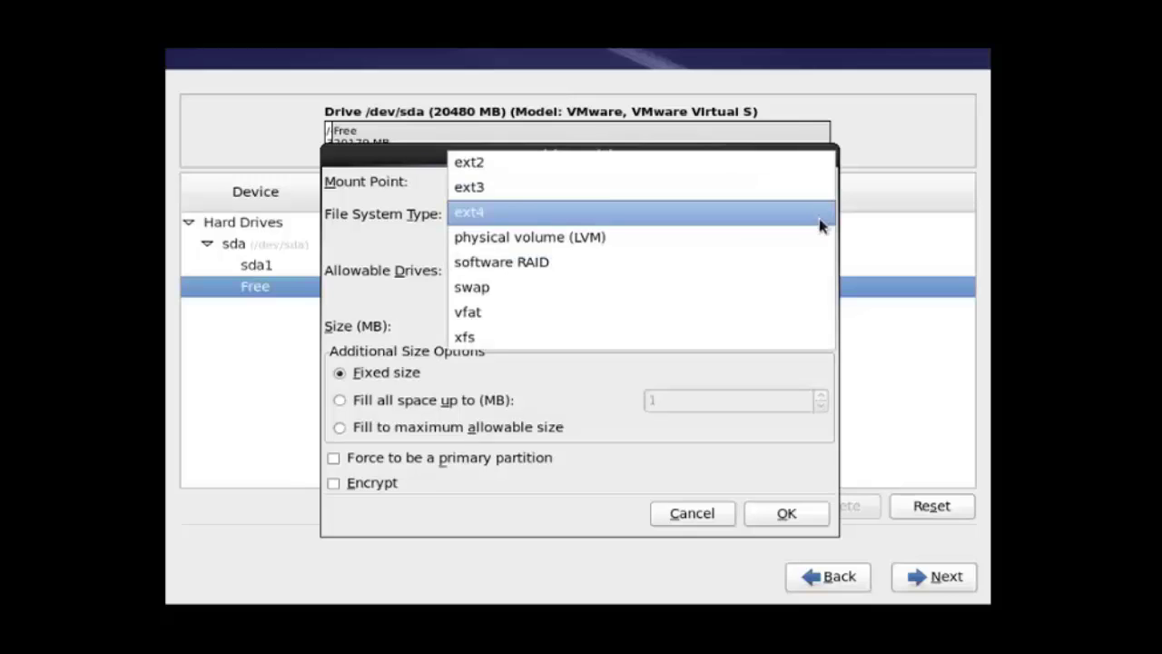
left_click(759, 289)
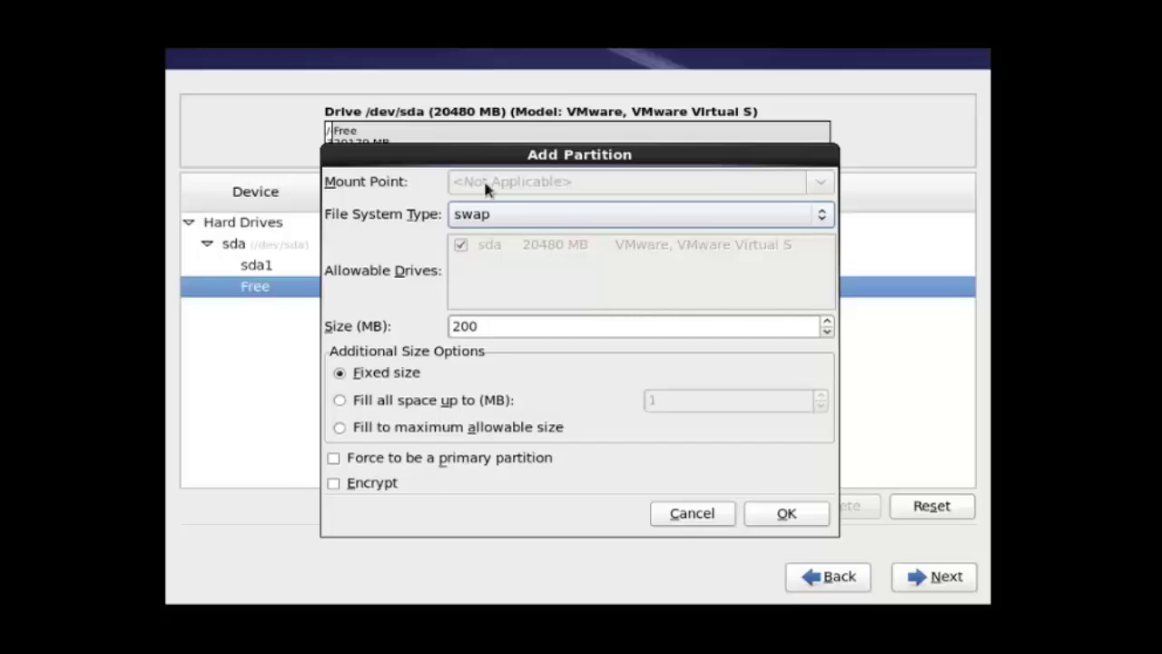
left_click(523, 329)
key("BackSpace")
key("BackSpace")
key("BackSpace")
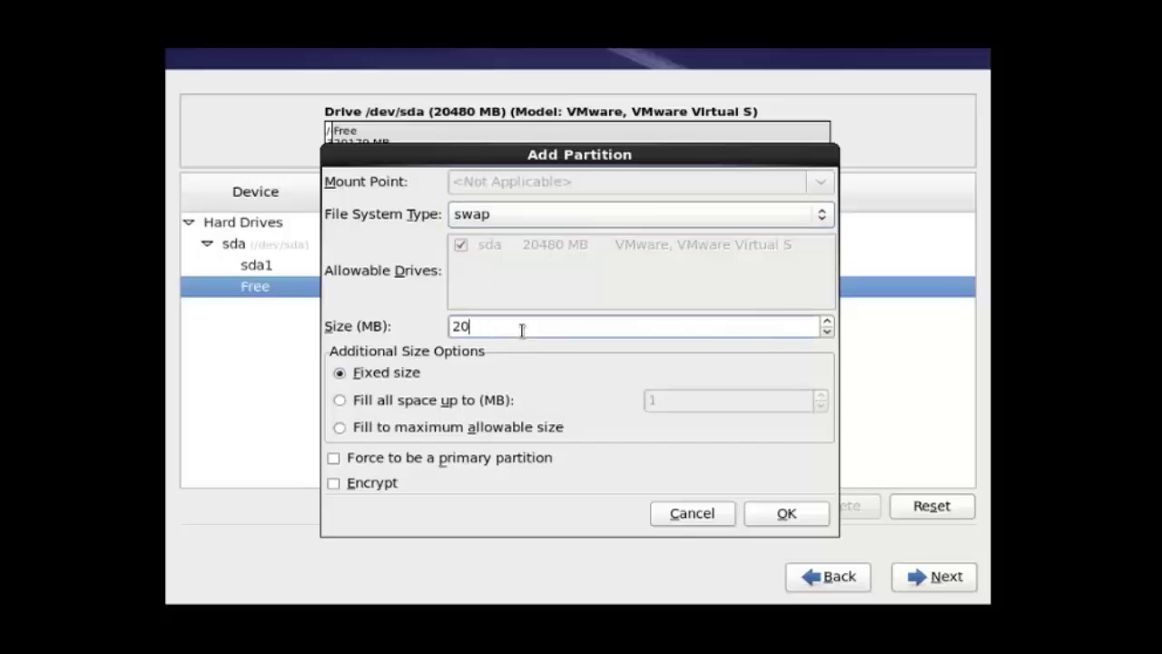
type("2000")
left_click(796, 514)
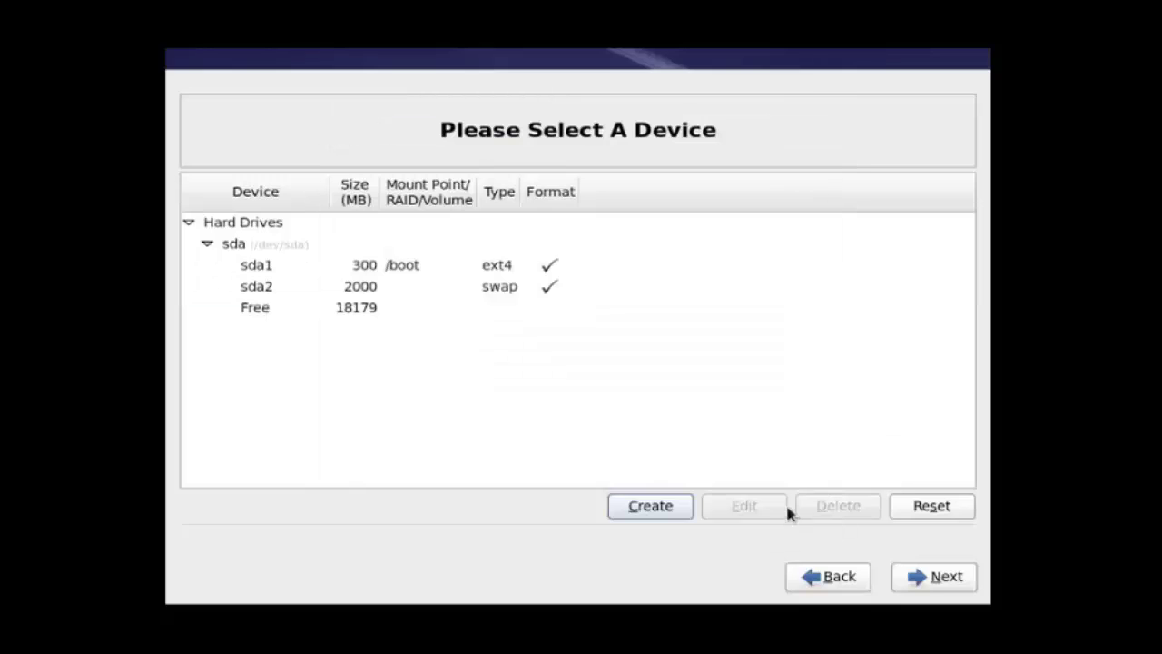
Step: Add a 15000 MB standard partition mounted at / from the 18179 MB free space
left_click(259, 311)
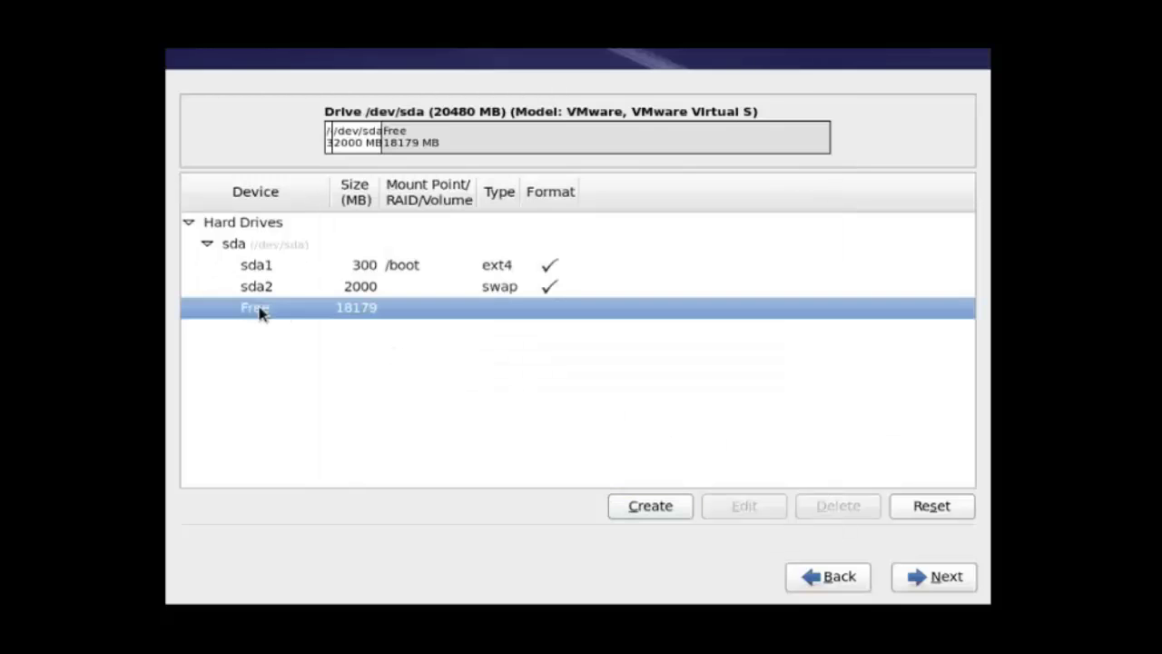
left_click(662, 505)
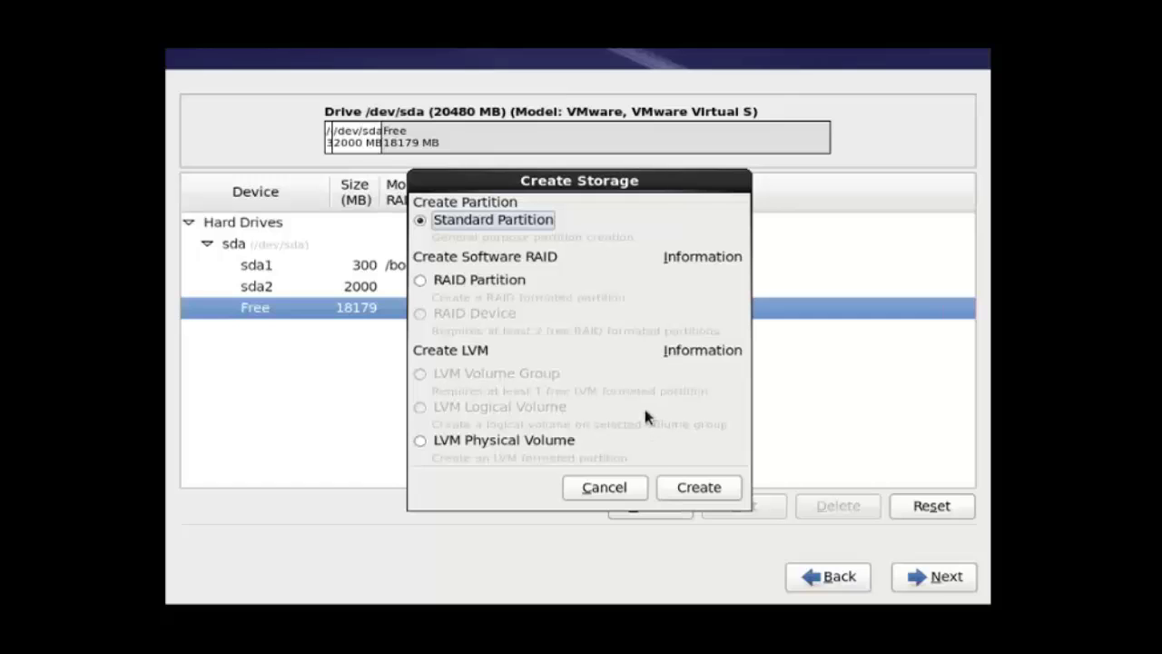
left_click(722, 489)
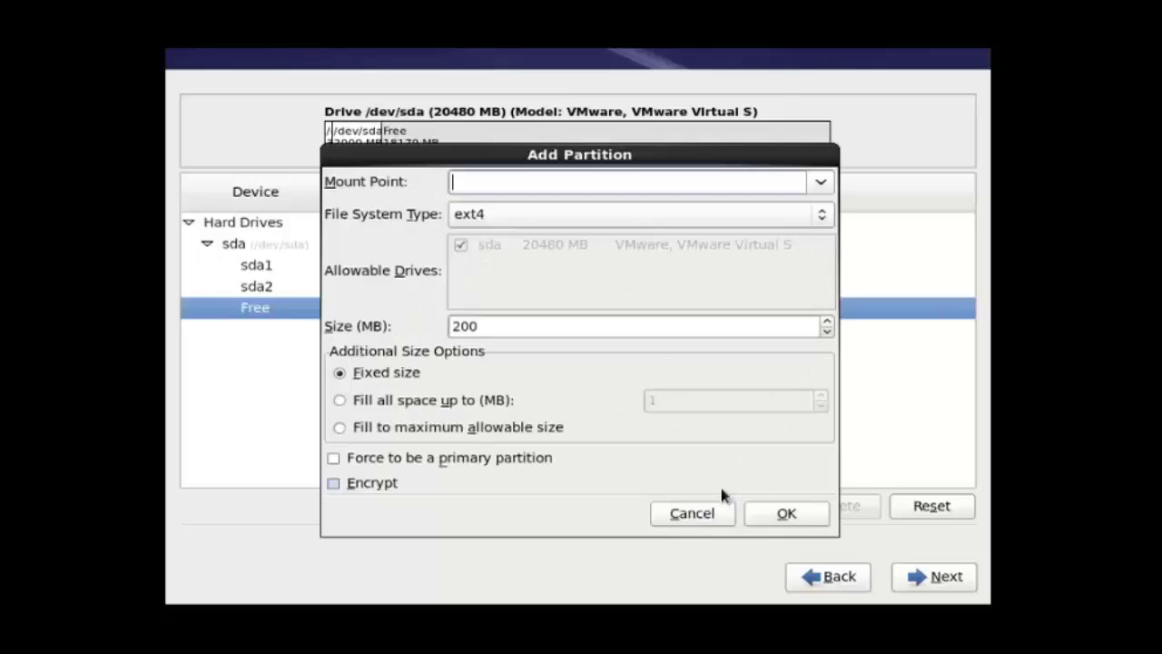
left_click(822, 187)
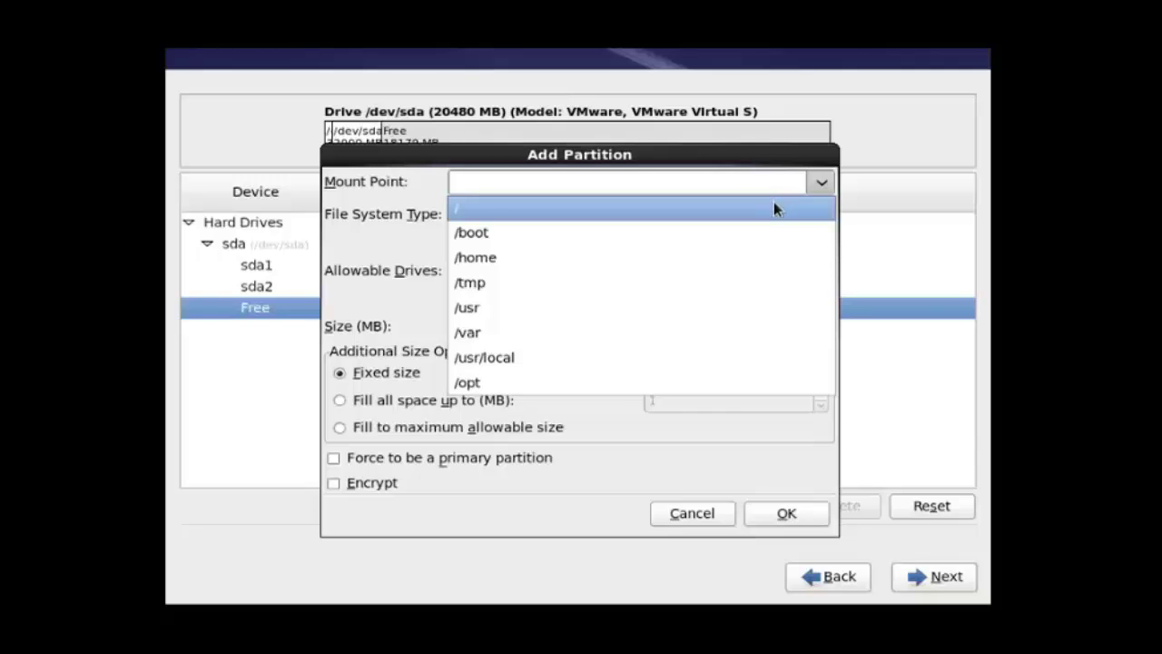
left_click(775, 207)
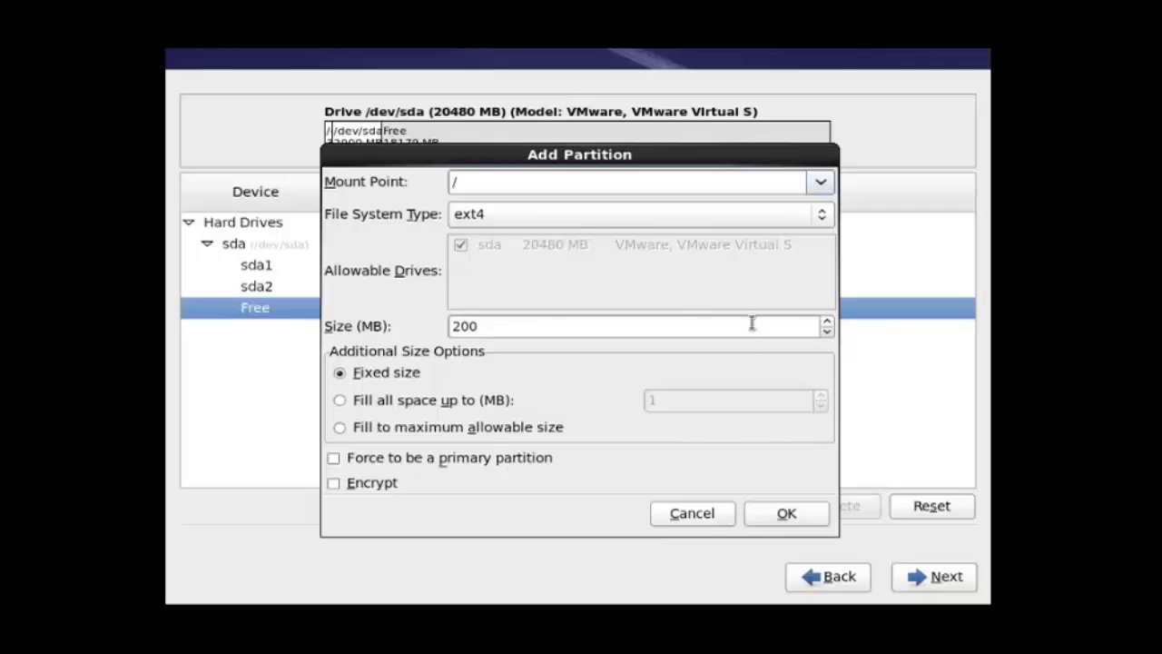
left_click(669, 324)
key("BackSpace")
key("BackSpace")
key("BackSpace")
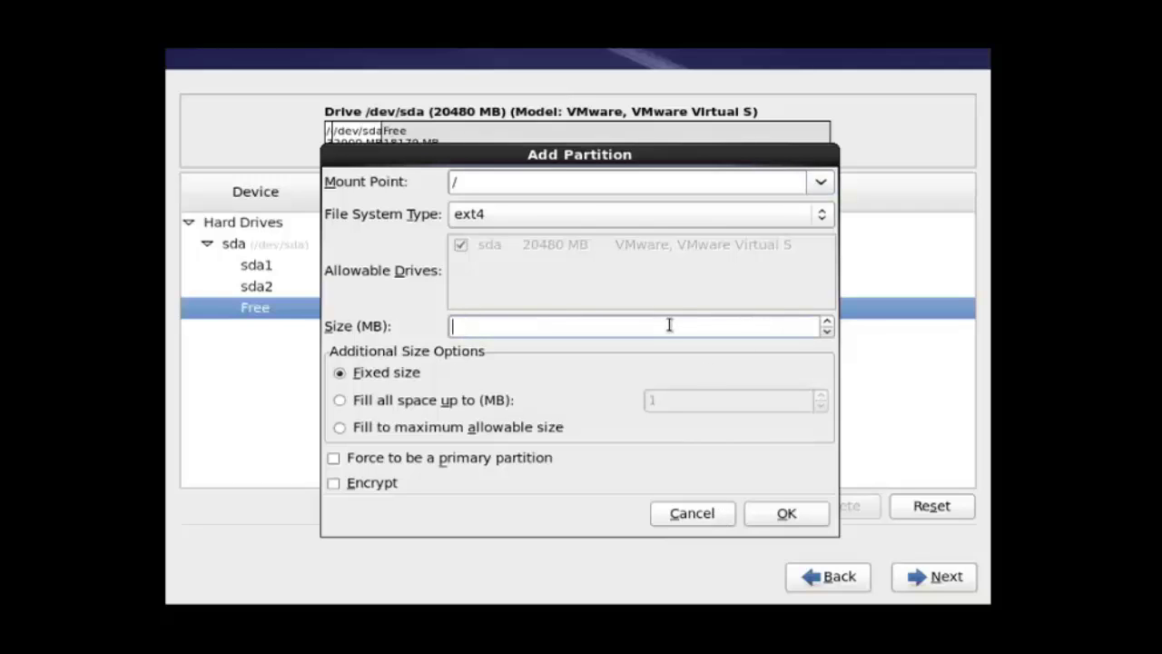
type("15000")
left_click(795, 518)
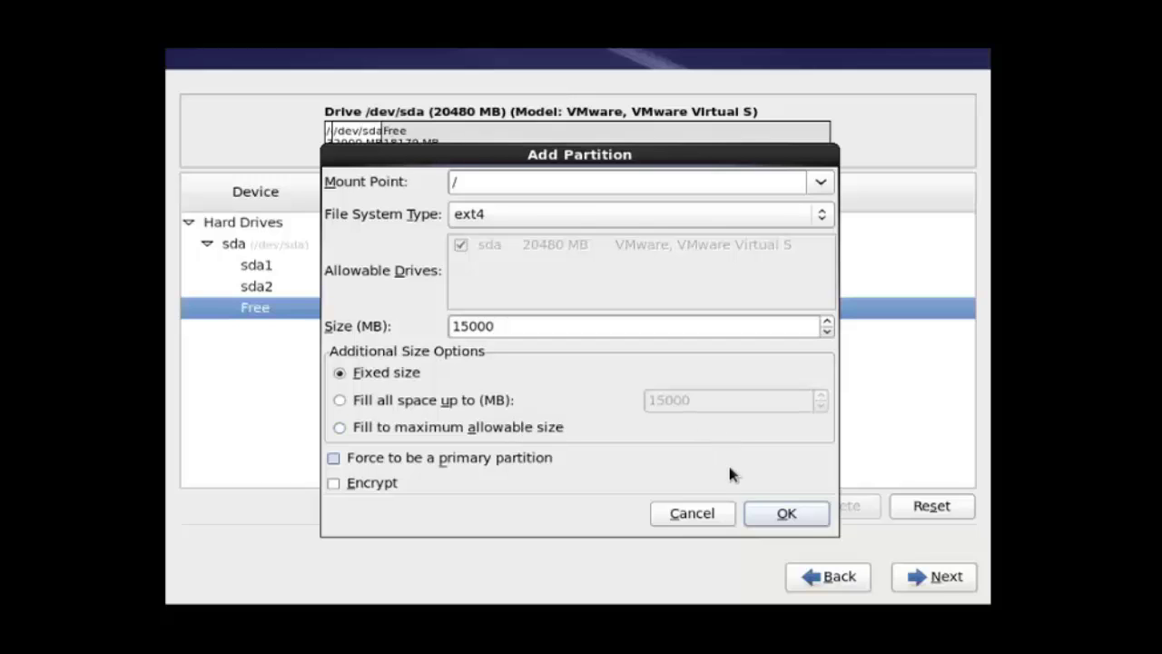
left_click(788, 514)
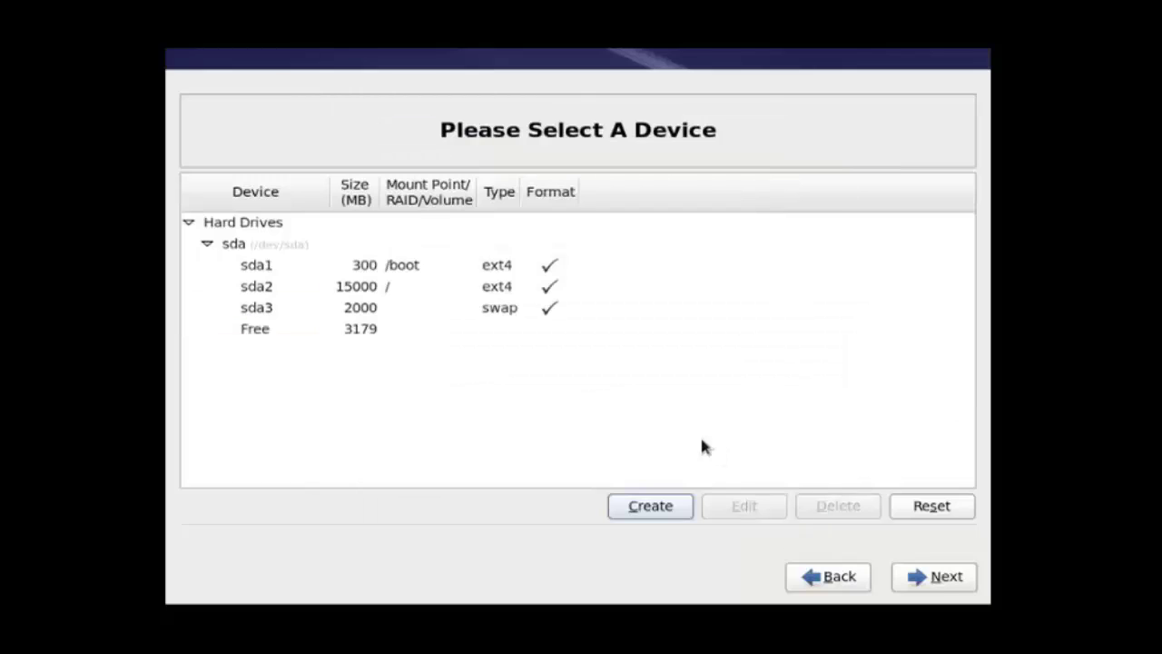
left_click(263, 334)
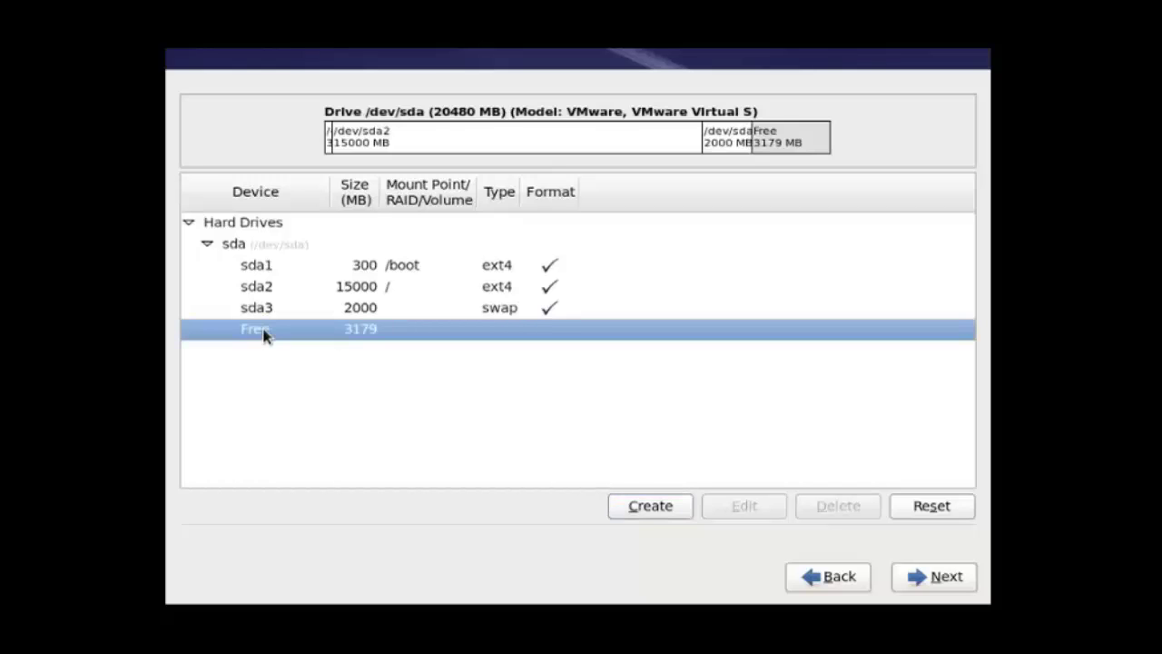
left_click(372, 314)
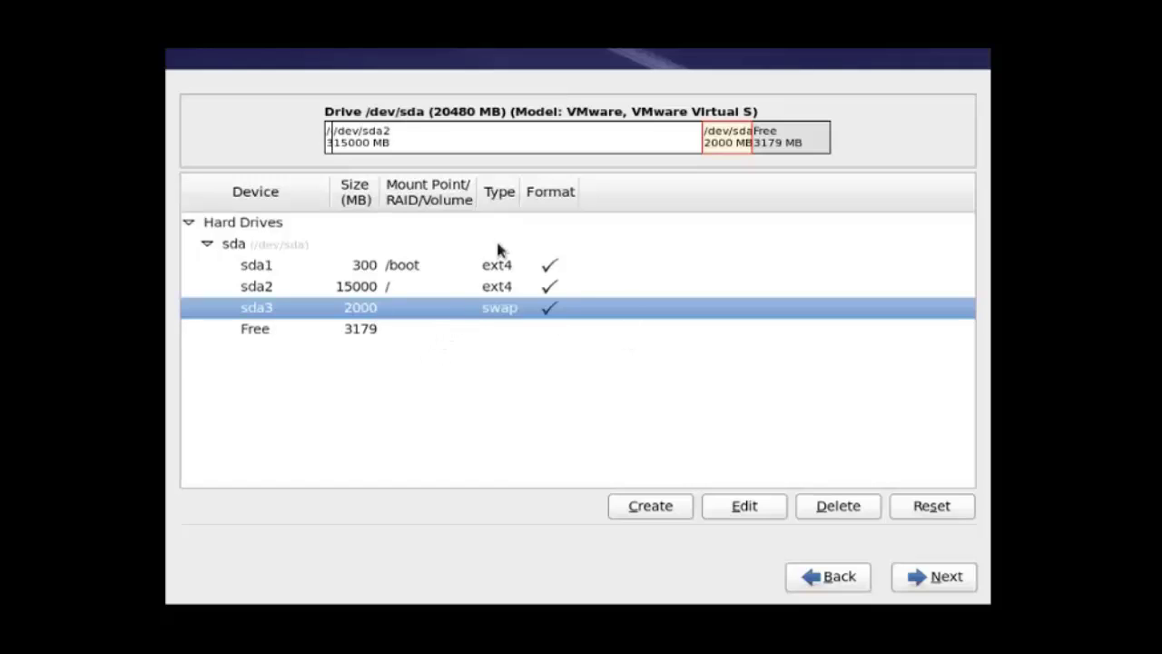
left_click(651, 506)
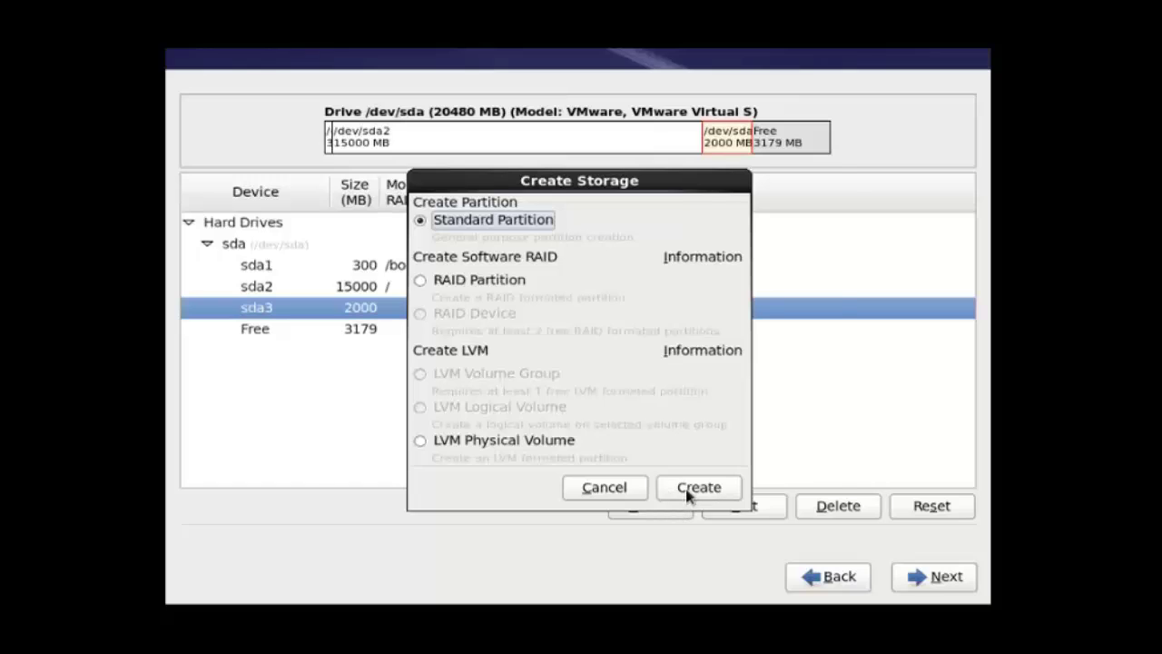
left_click(688, 488)
left_click(822, 184)
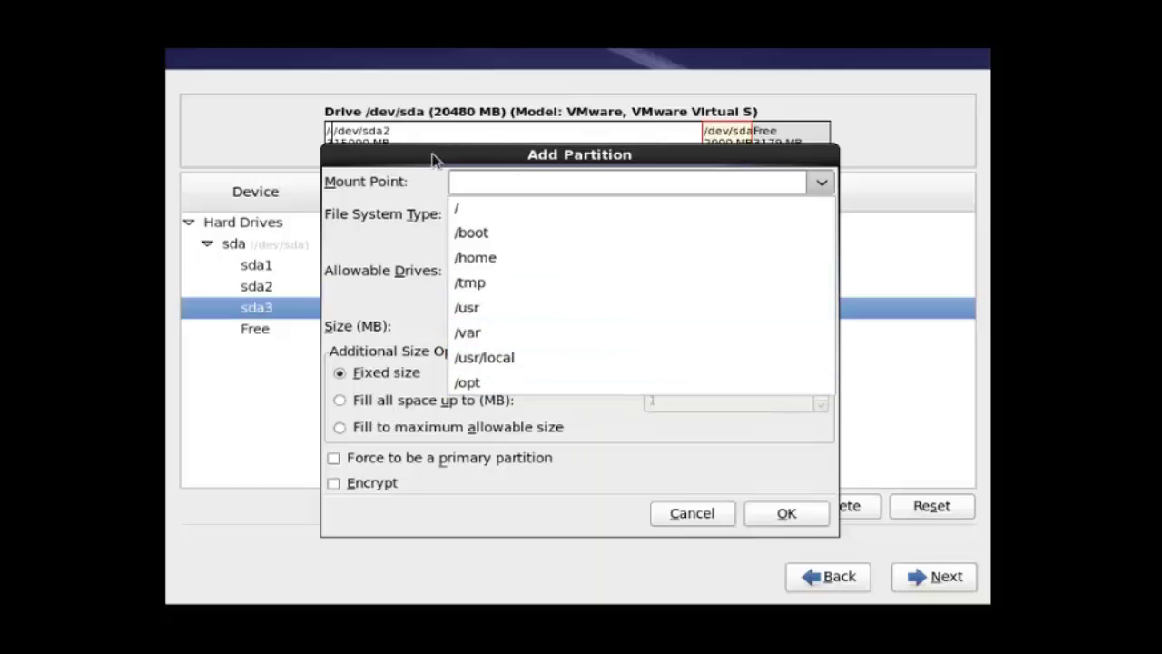
left_click(428, 184)
left_click(705, 517)
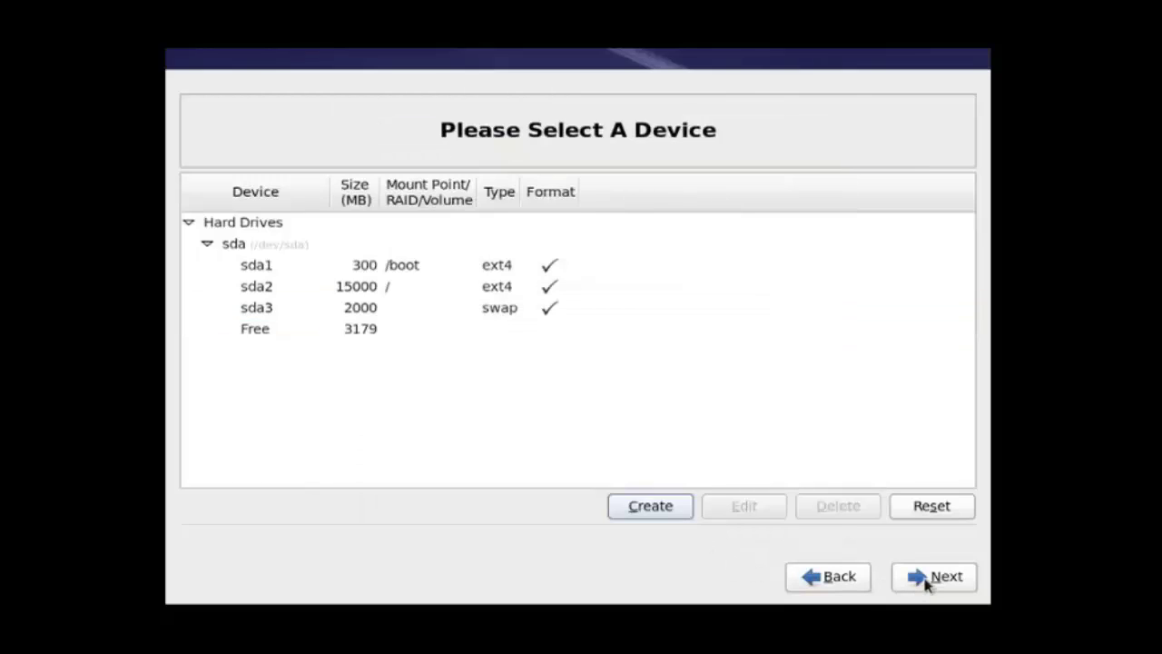
Step: Accept the partition layout, approve formatting, and write the changes to disk
left_click(935, 583)
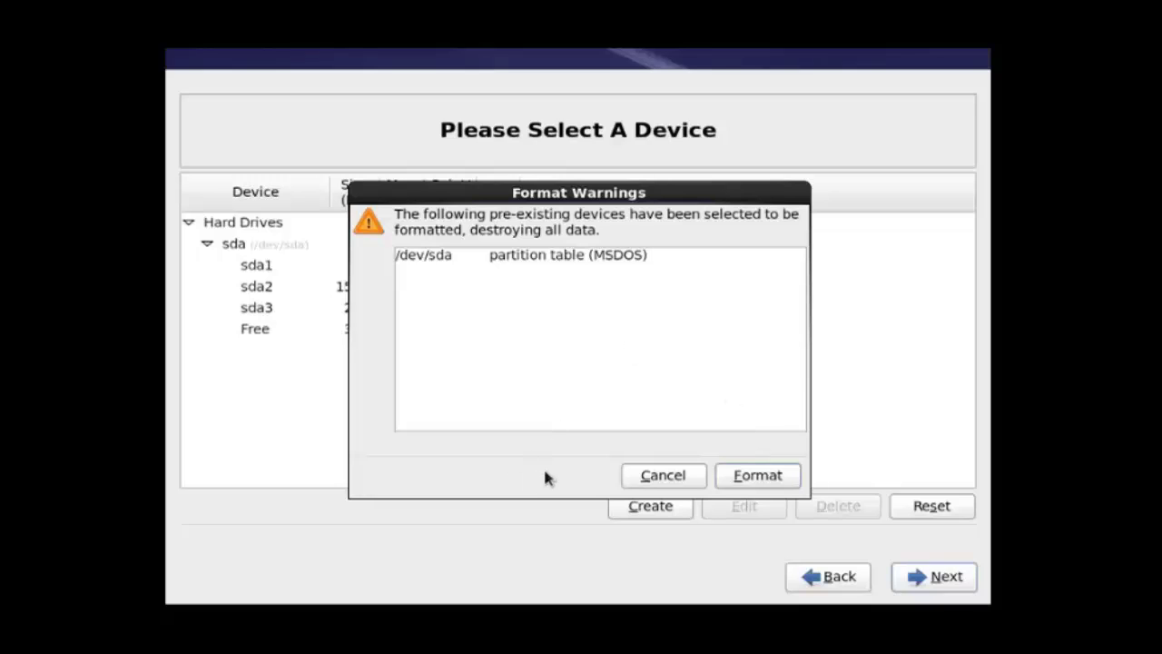
left_click(778, 482)
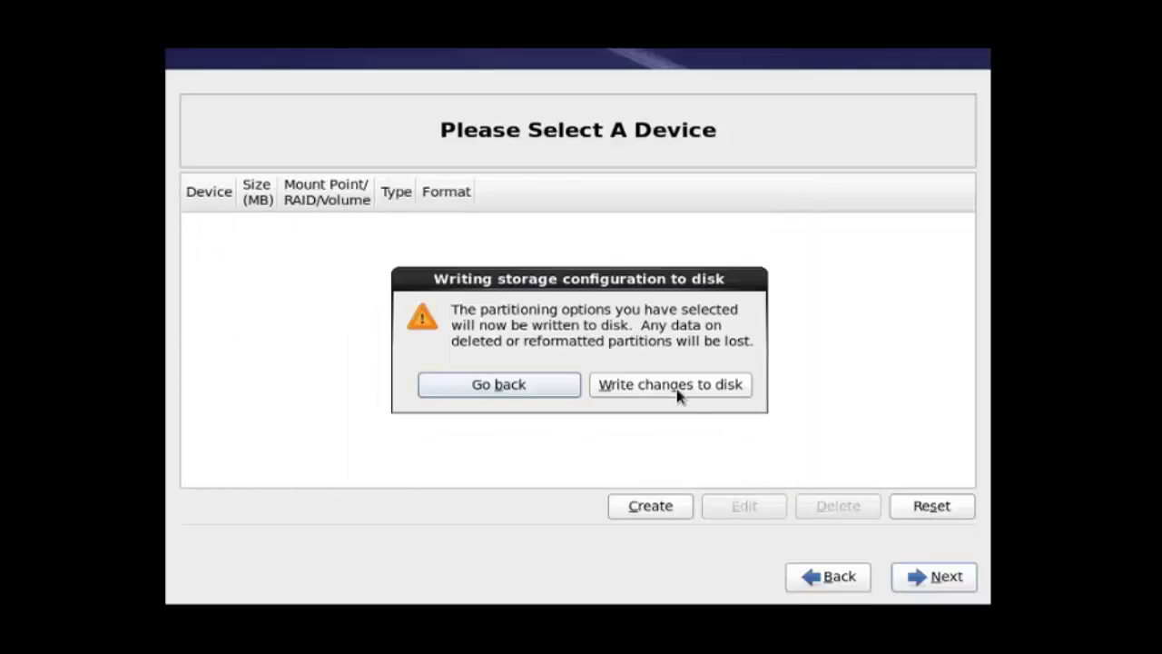
left_click(674, 396)
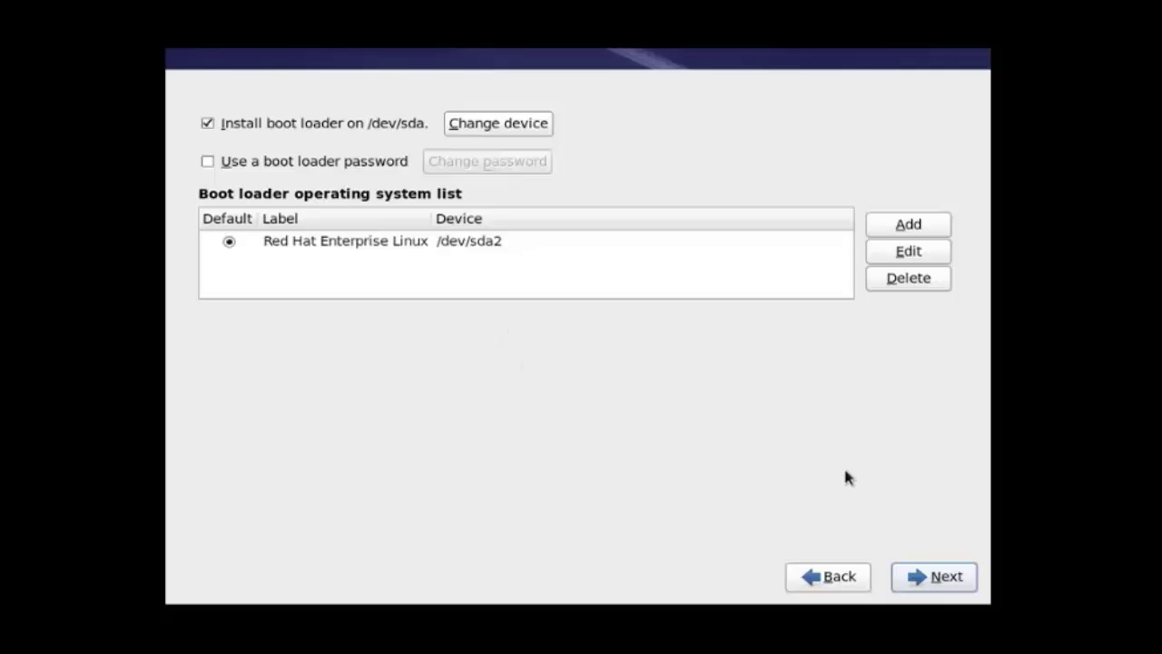
Step: Accept the default boot loader settings on /dev/sda
left_click(947, 581)
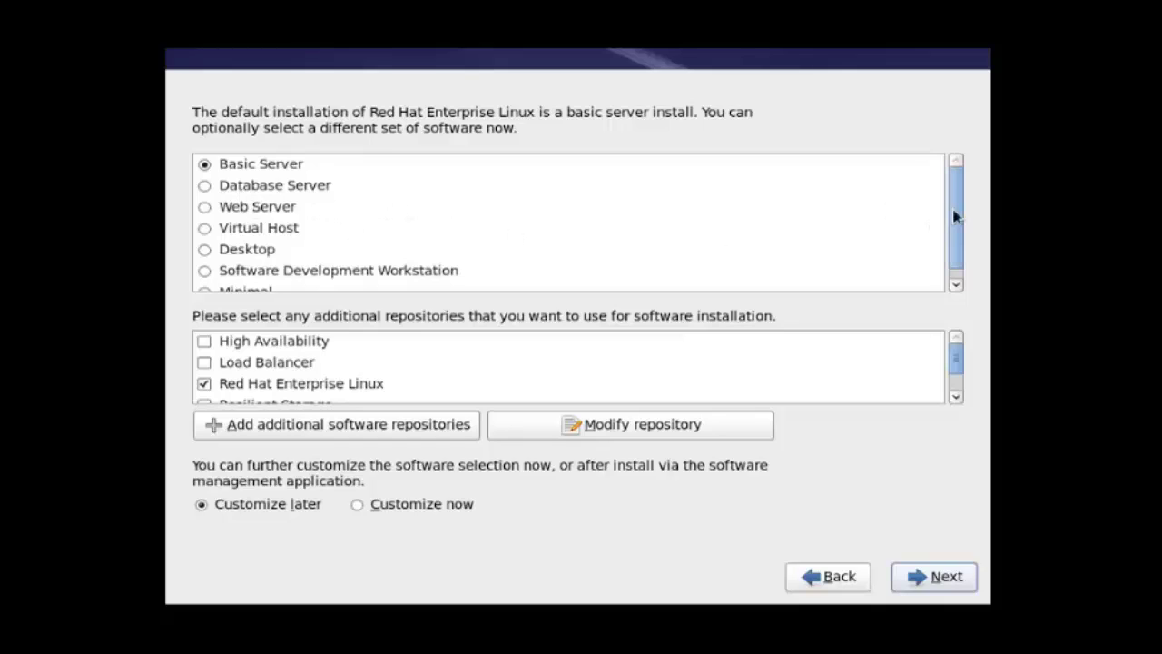
Step: Pick the Desktop software set with 'Customize now' and continue to the package groups
left_click_drag(955, 216, 964, 263)
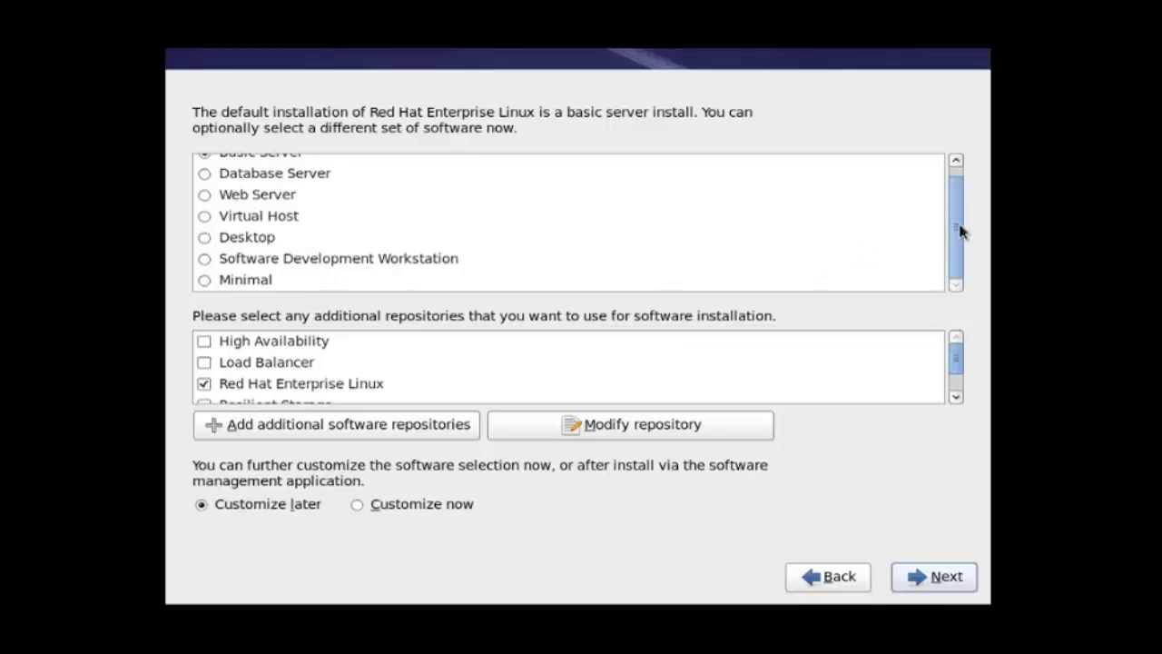
left_click(952, 161)
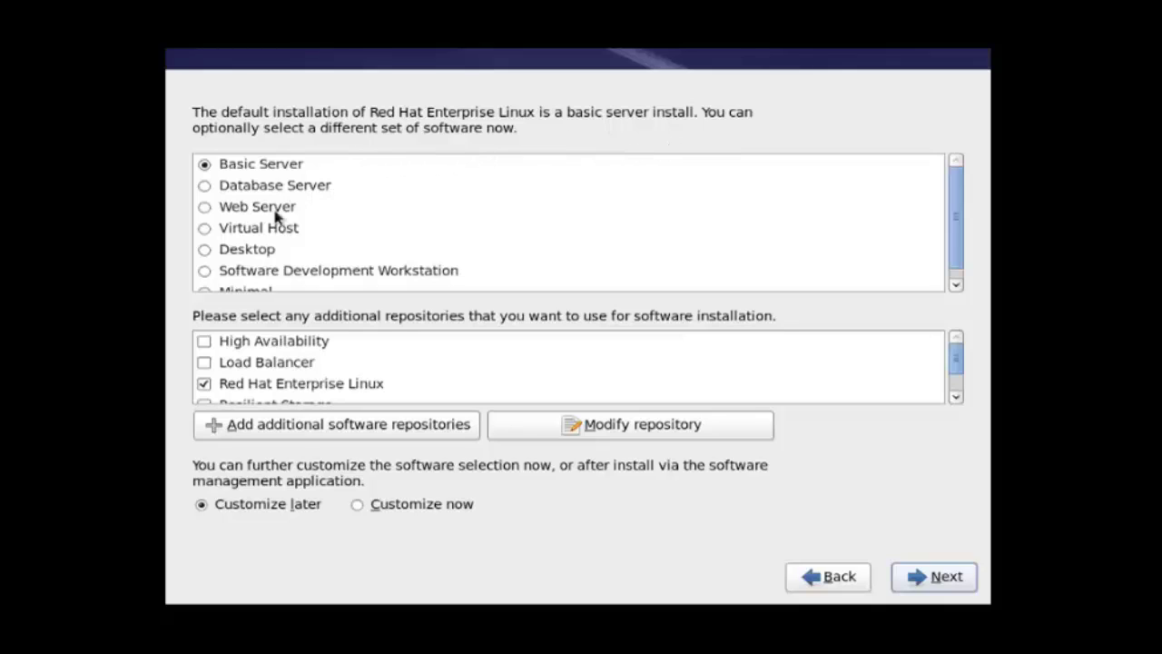
left_click(206, 250)
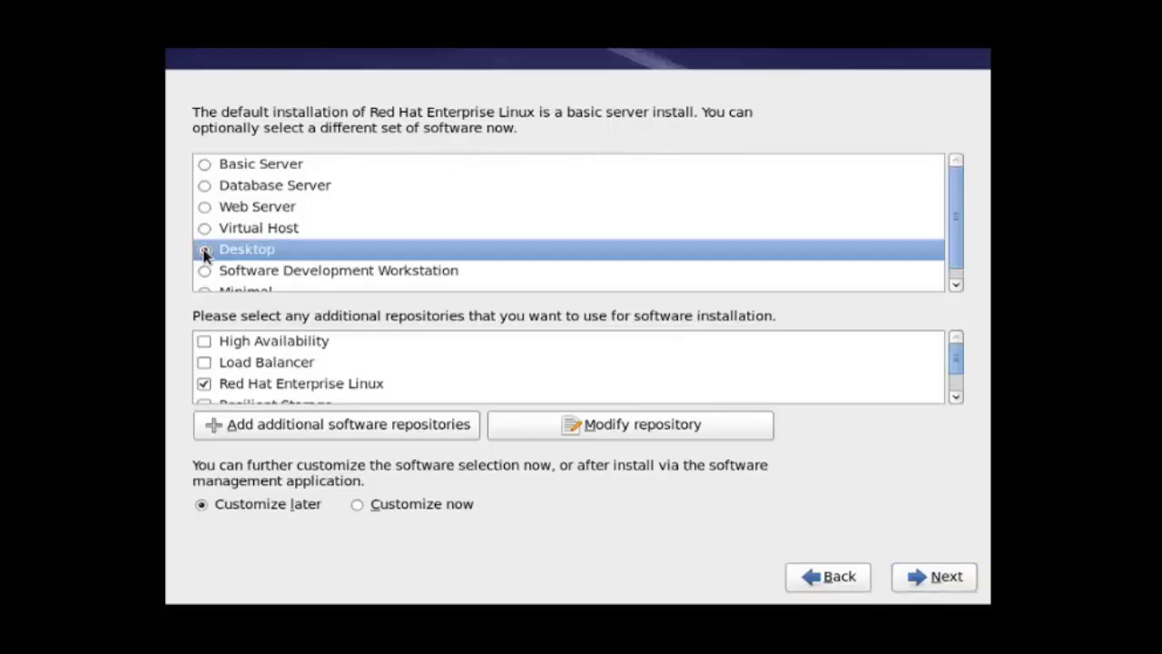
left_click_drag(956, 231, 961, 254)
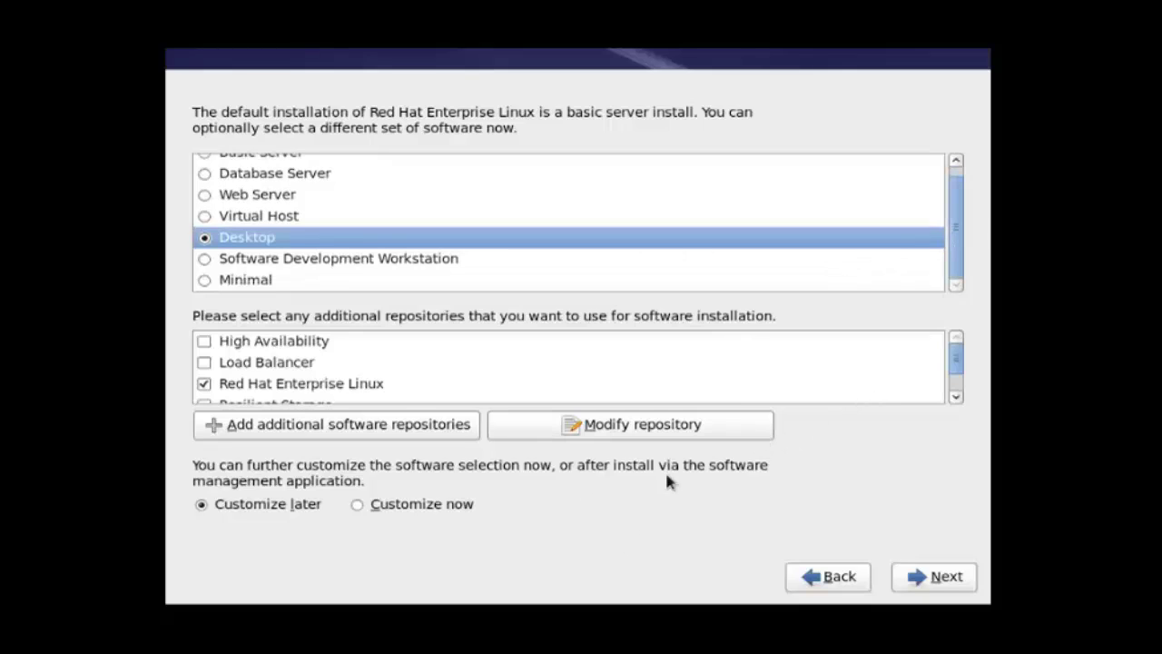
left_click(360, 505)
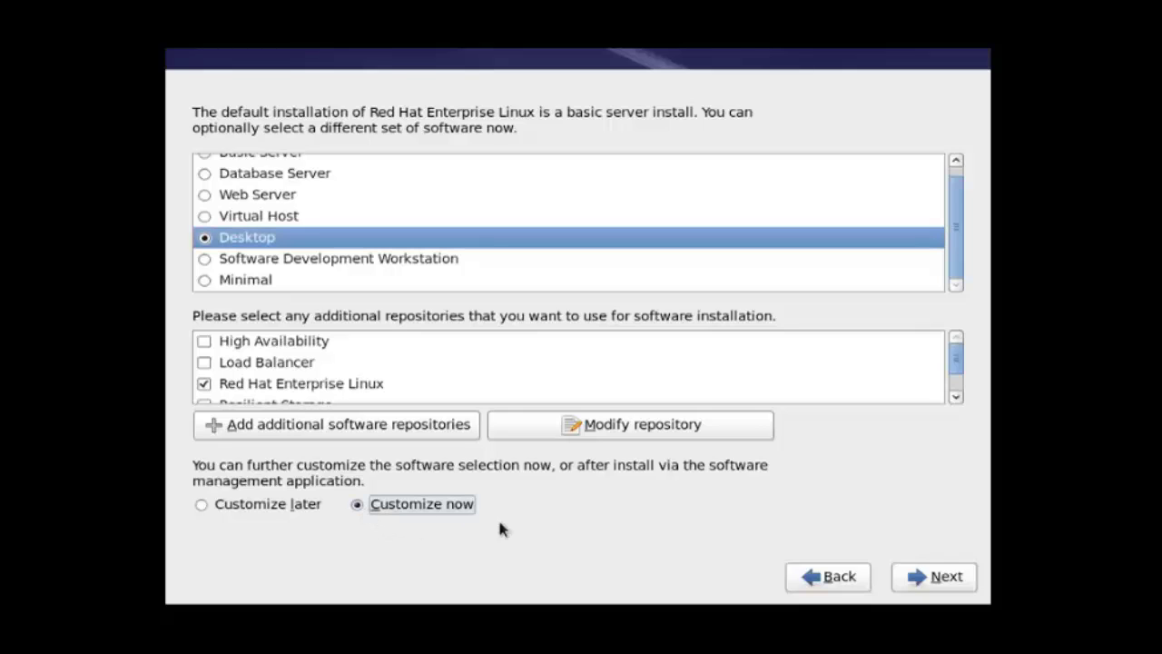
left_click(943, 581)
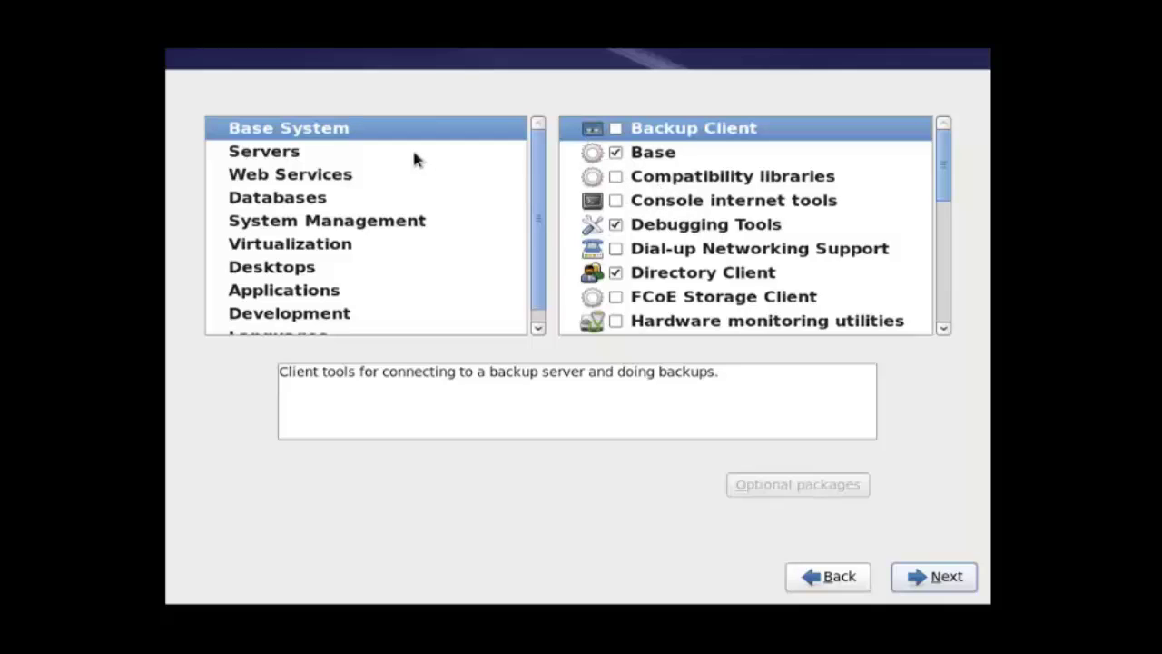
Step: Add Backup Client, Compatibility libraries, and Debugging Tools and FCoE Storage Client with all optional packages
left_click(616, 128)
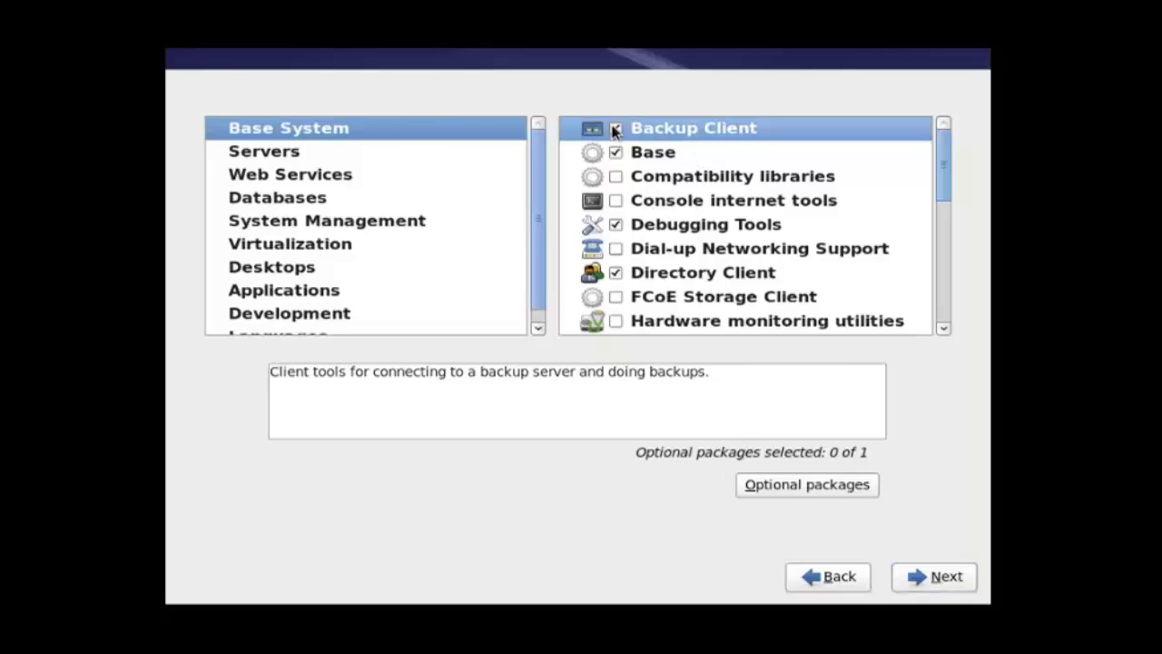
left_click(617, 178)
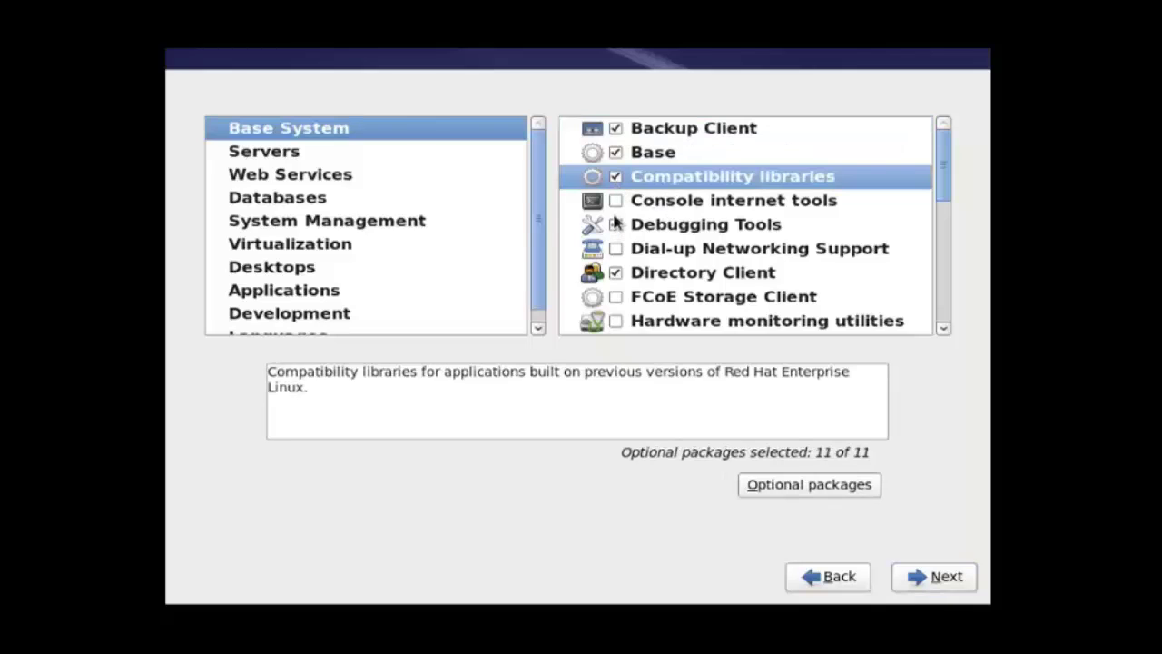
scroll(769, 278, "down", 5)
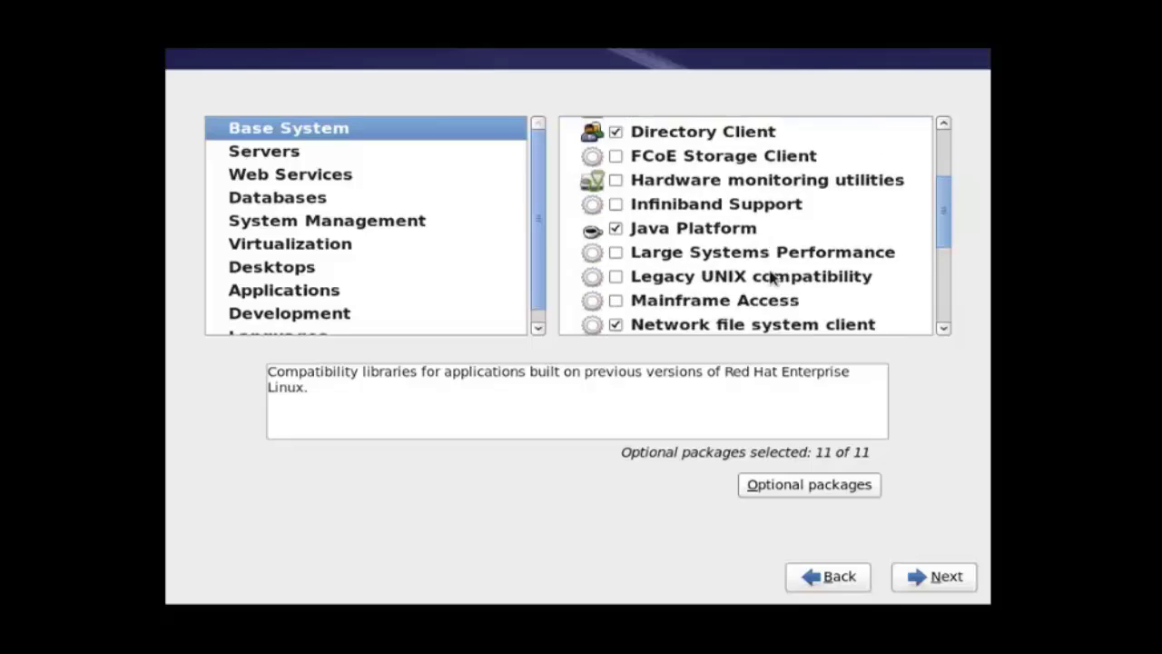
scroll(770, 276, "down", 1)
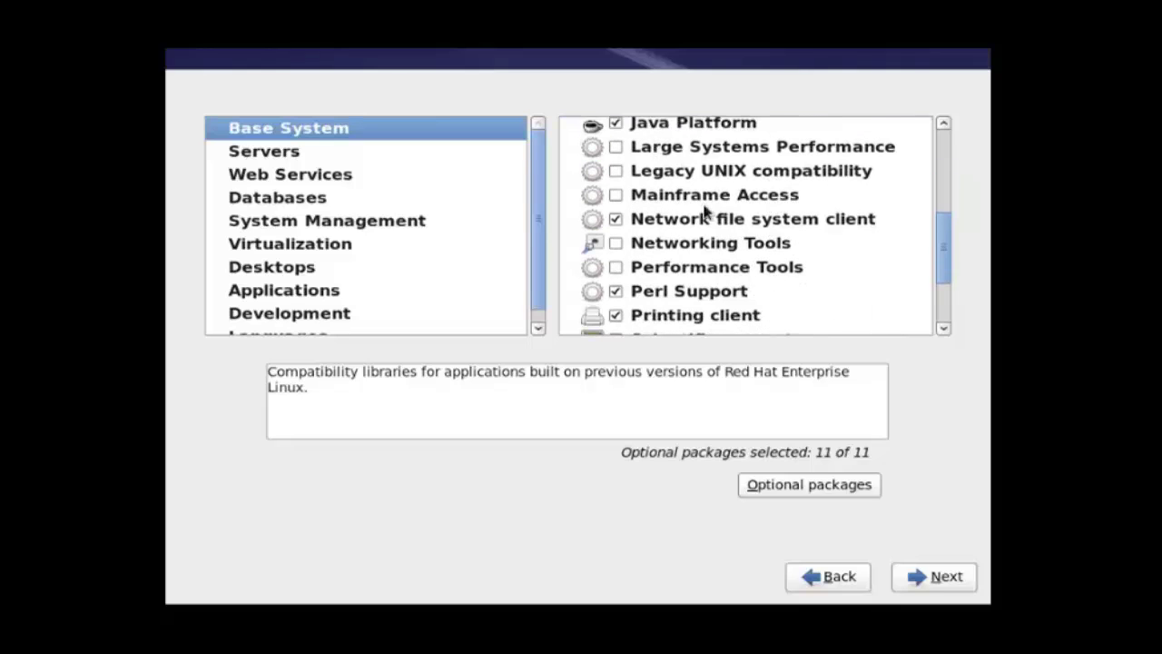
scroll(726, 236, "up", 2)
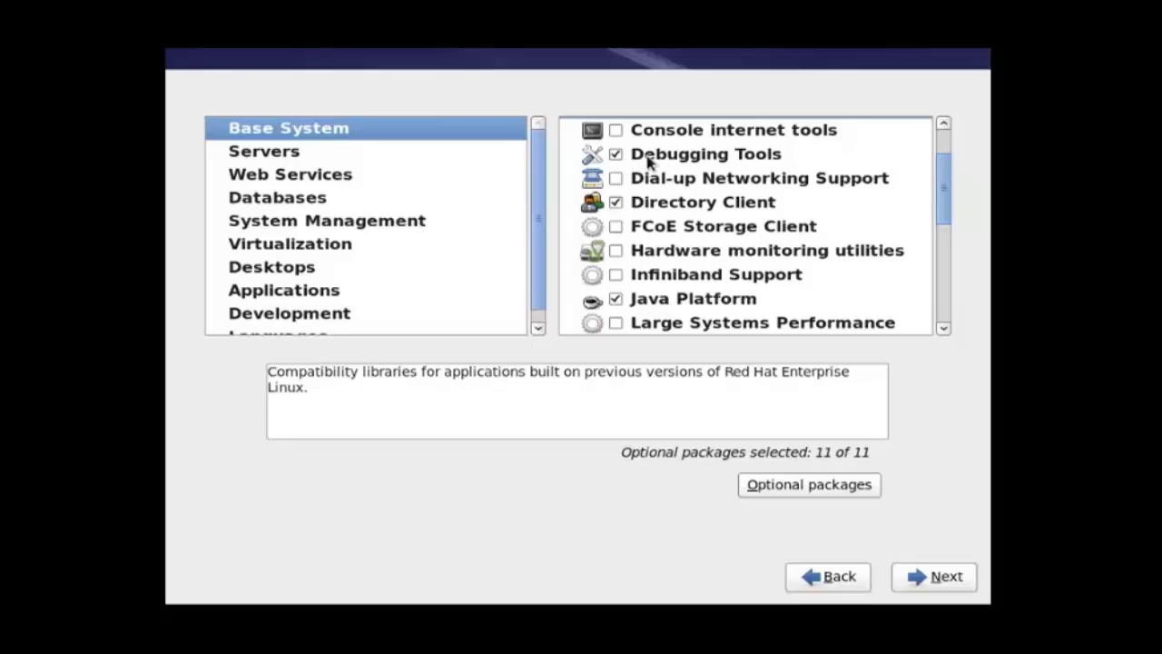
right_click(696, 159)
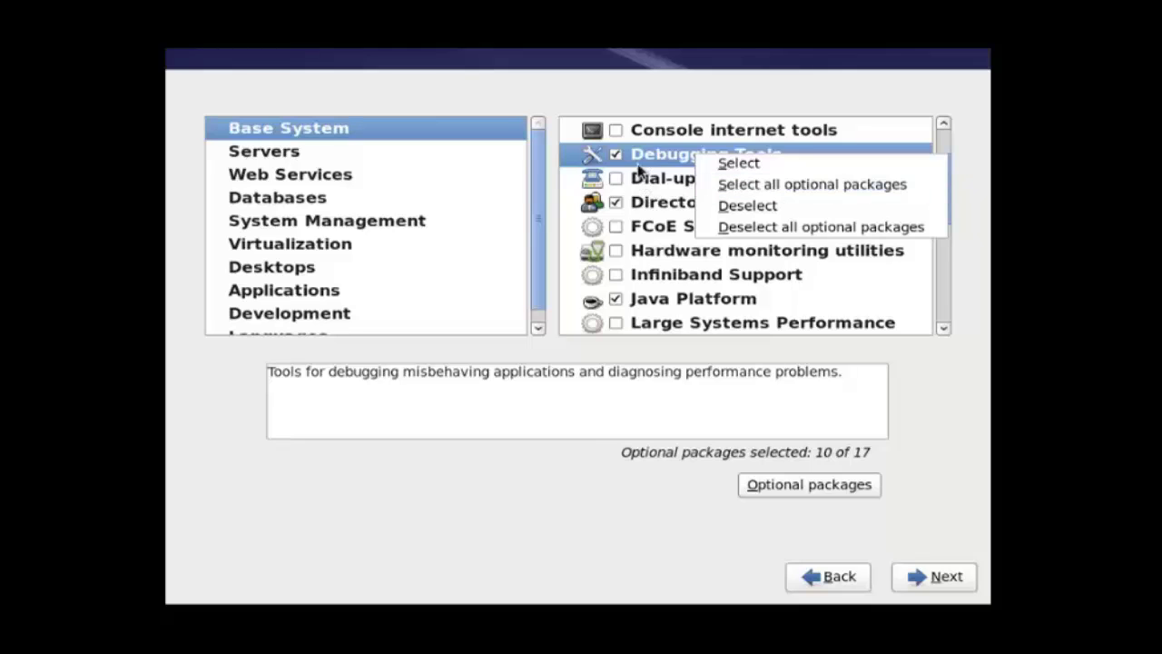
left_click(935, 184)
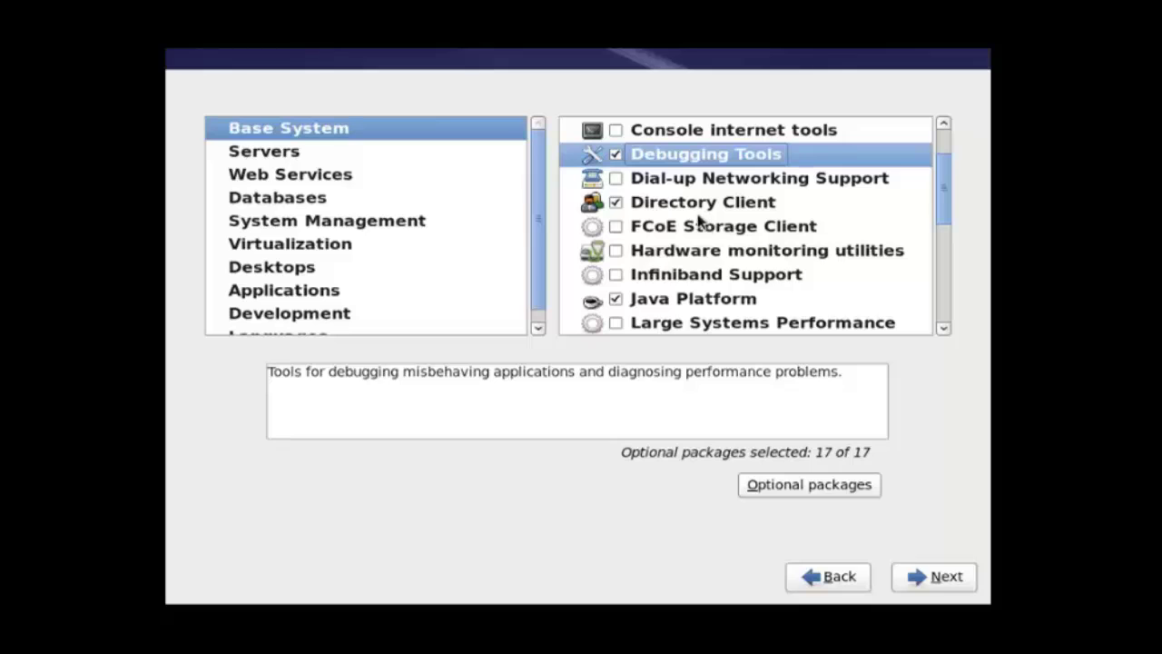
right_click(681, 235)
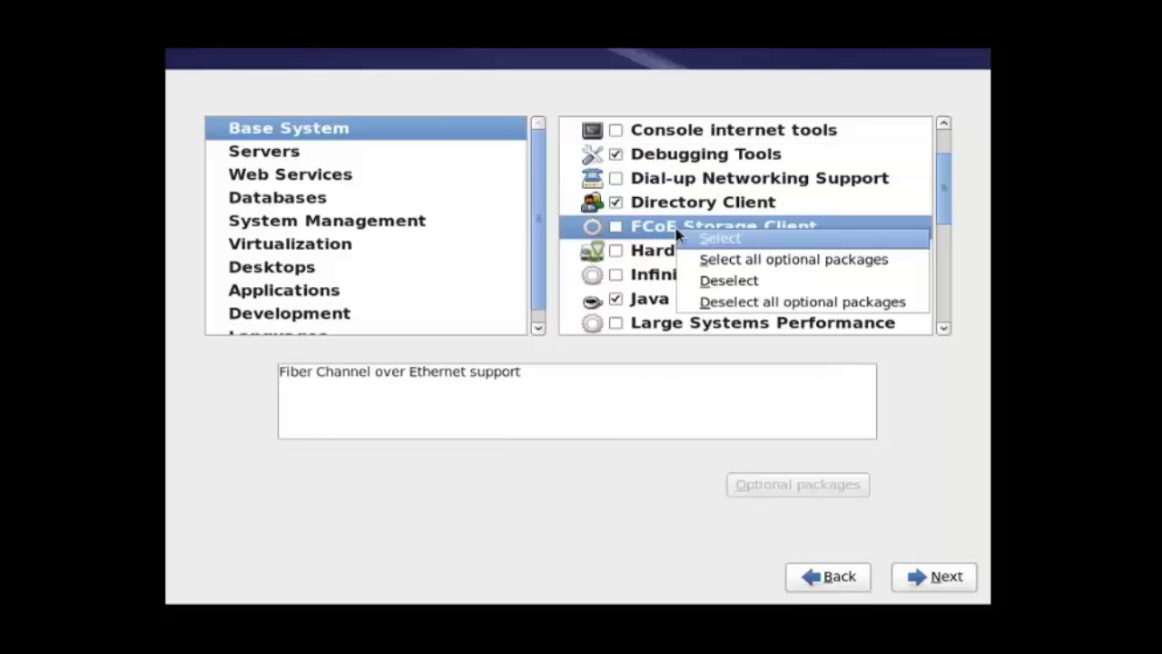
left_click(908, 263)
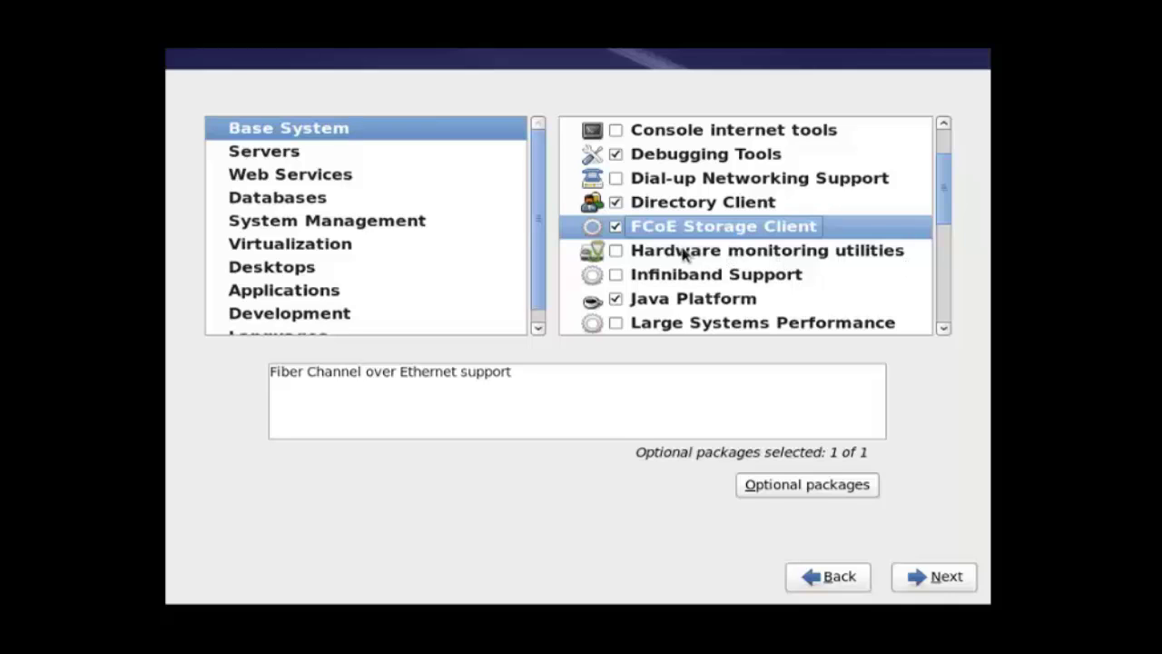
Step: Browse the Servers, Databases, Web Services and Virtualization package categories
left_click(345, 151)
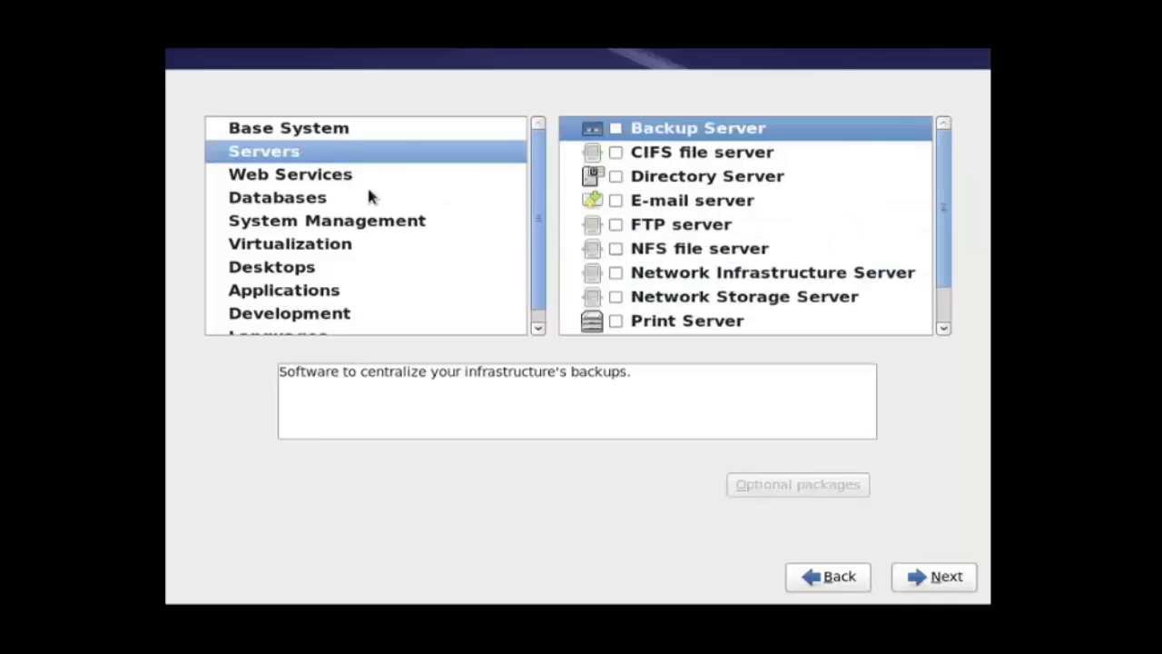
left_click(373, 200)
left_click(406, 179)
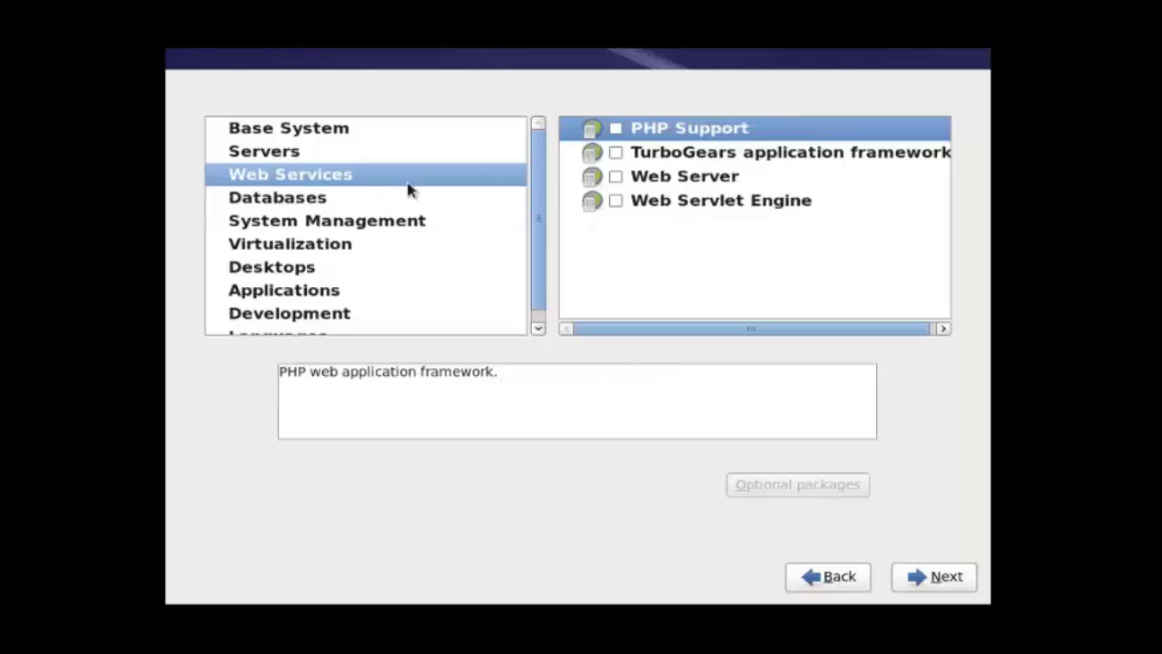
left_click(338, 249)
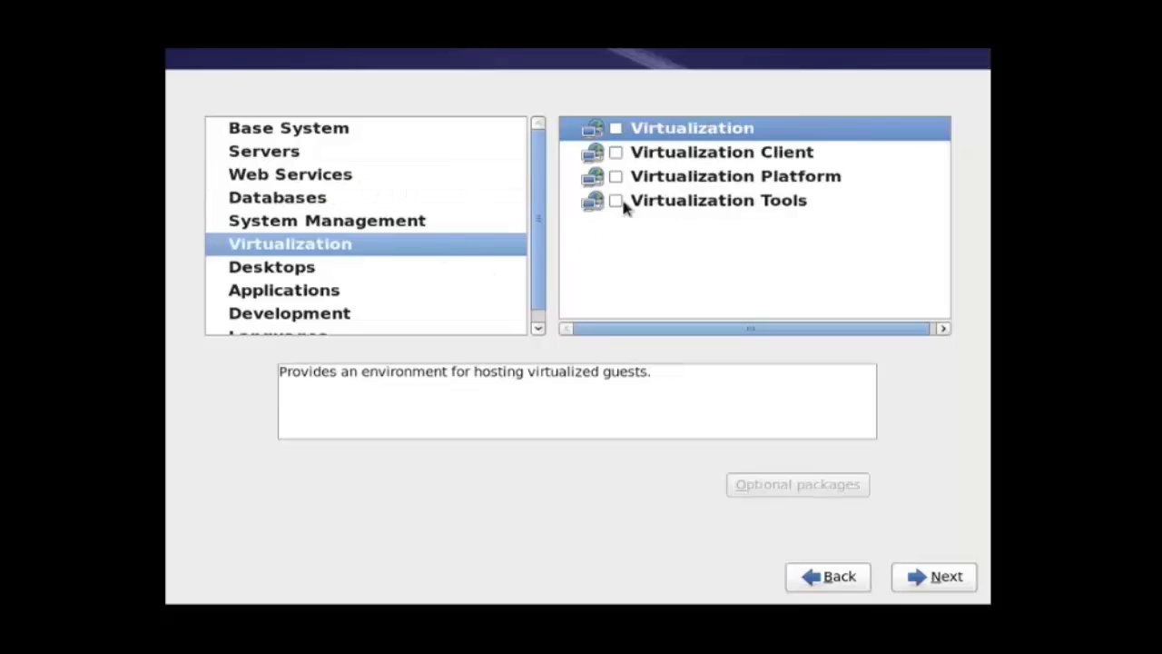
Step: Add Server Platform, Additional, Eclipse, Development tools and Desktop Platform Development with all optional packages
key("Down")
key("Down")
key("Down")
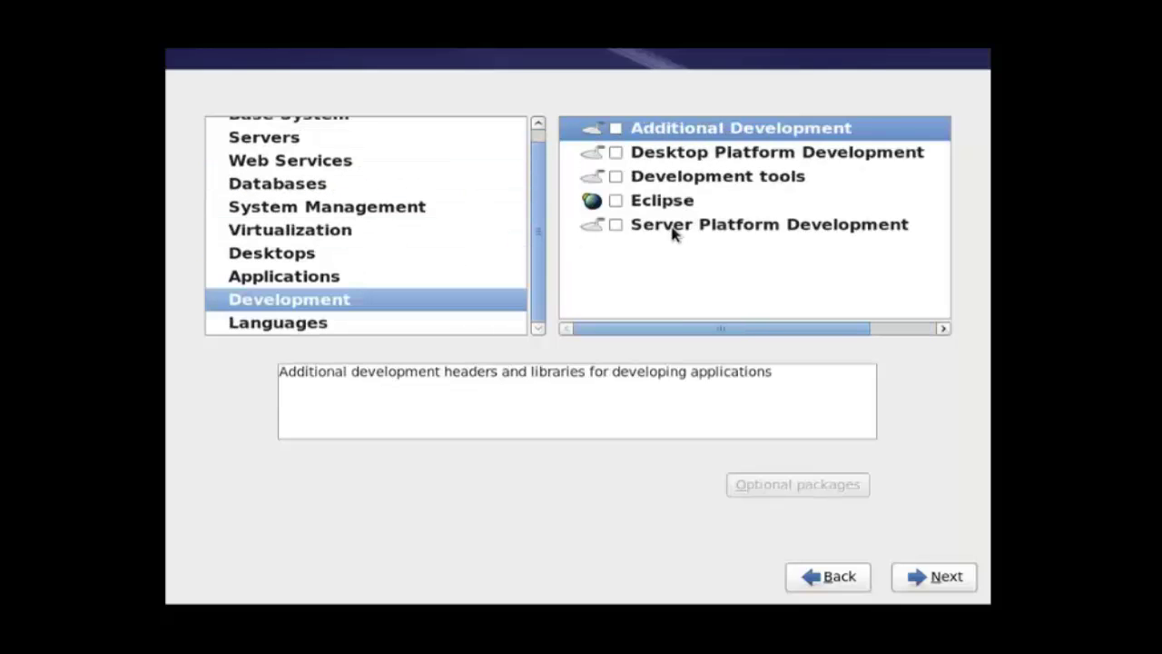
right_click(673, 234)
left_click(705, 256)
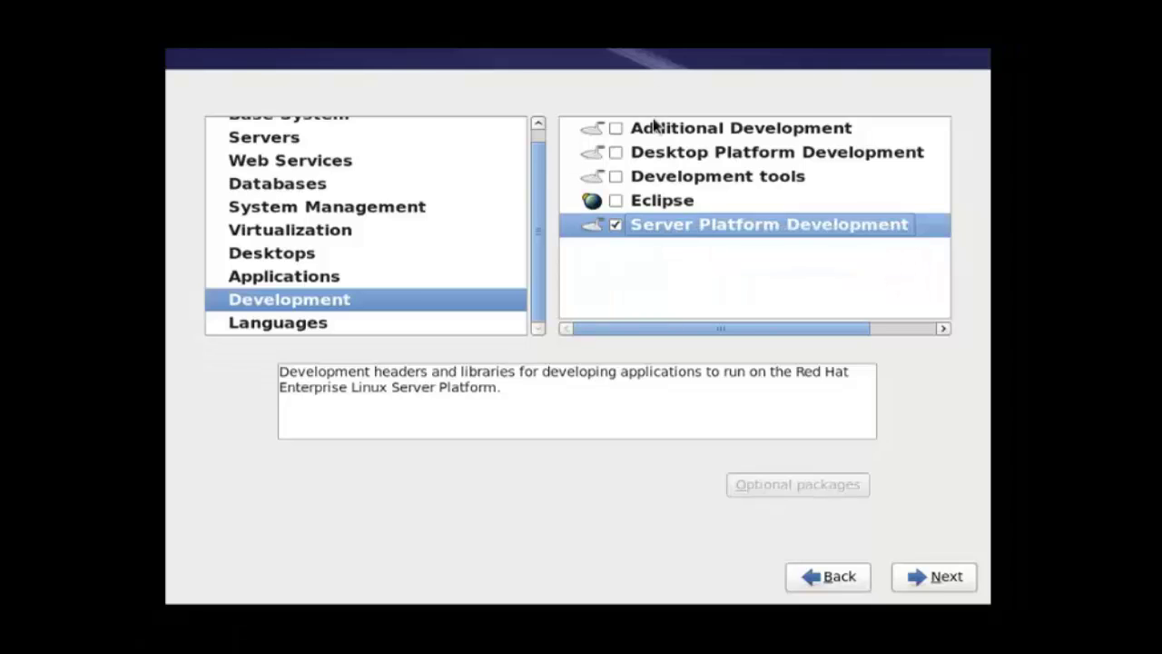
right_click(653, 125)
left_click(711, 162)
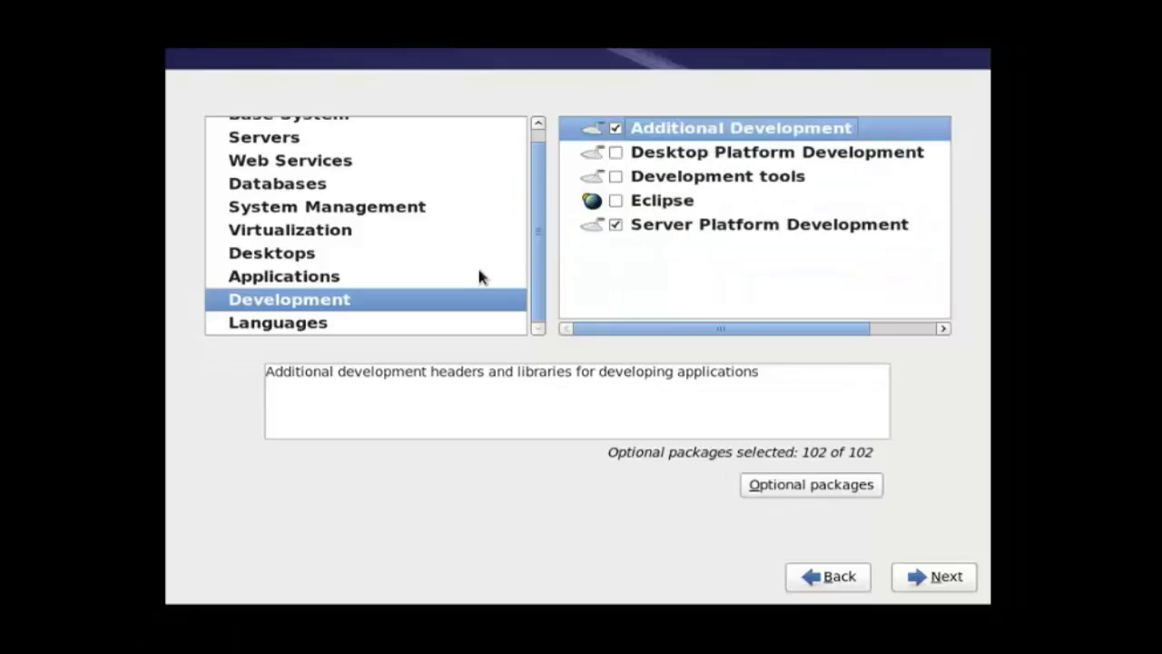
right_click(686, 200)
left_click(722, 227)
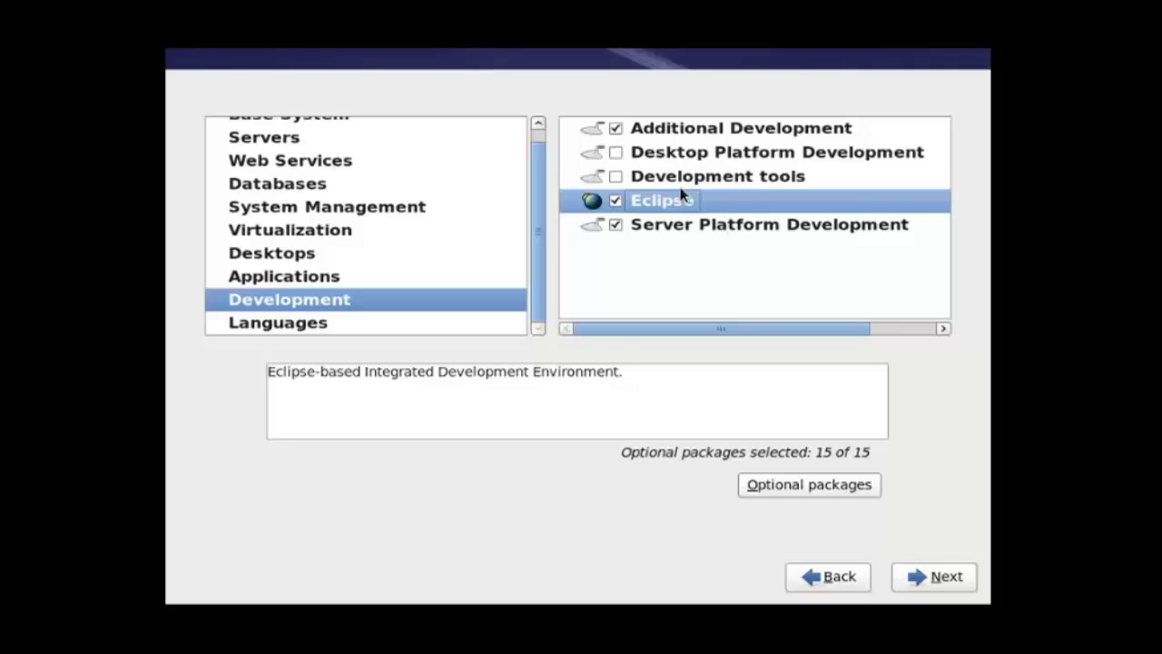
right_click(679, 174)
left_click(703, 203)
right_click(695, 157)
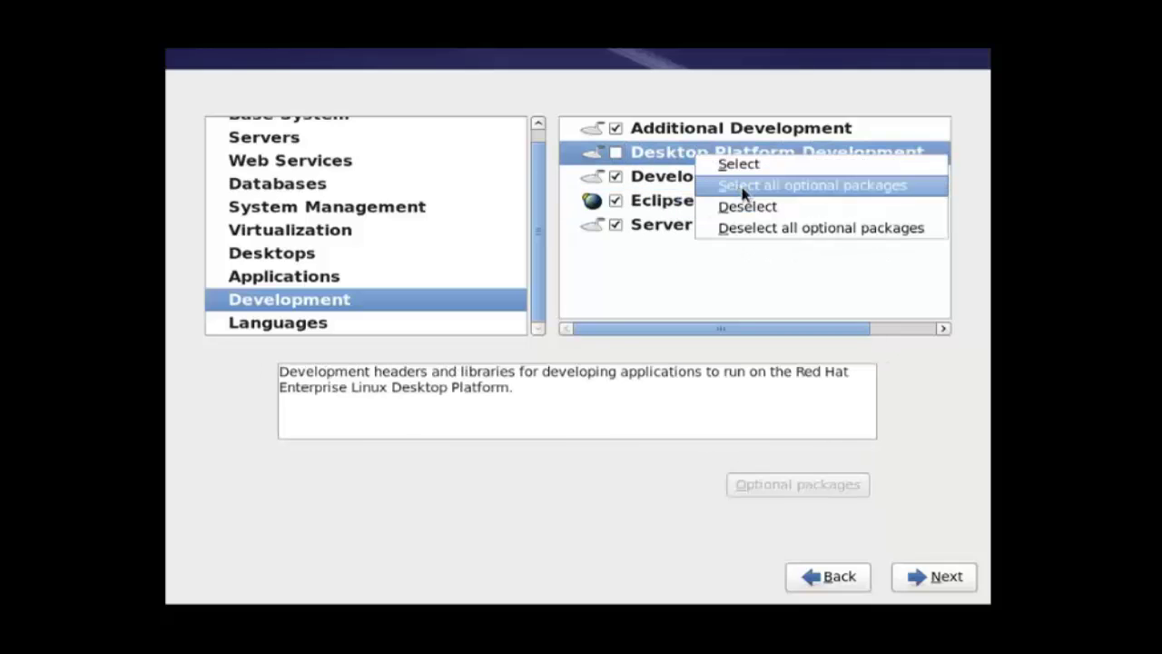
left_click(743, 187)
Step: Review Languages, System Management, Web Services and Base System groups, then accept the package selection
left_click(436, 320)
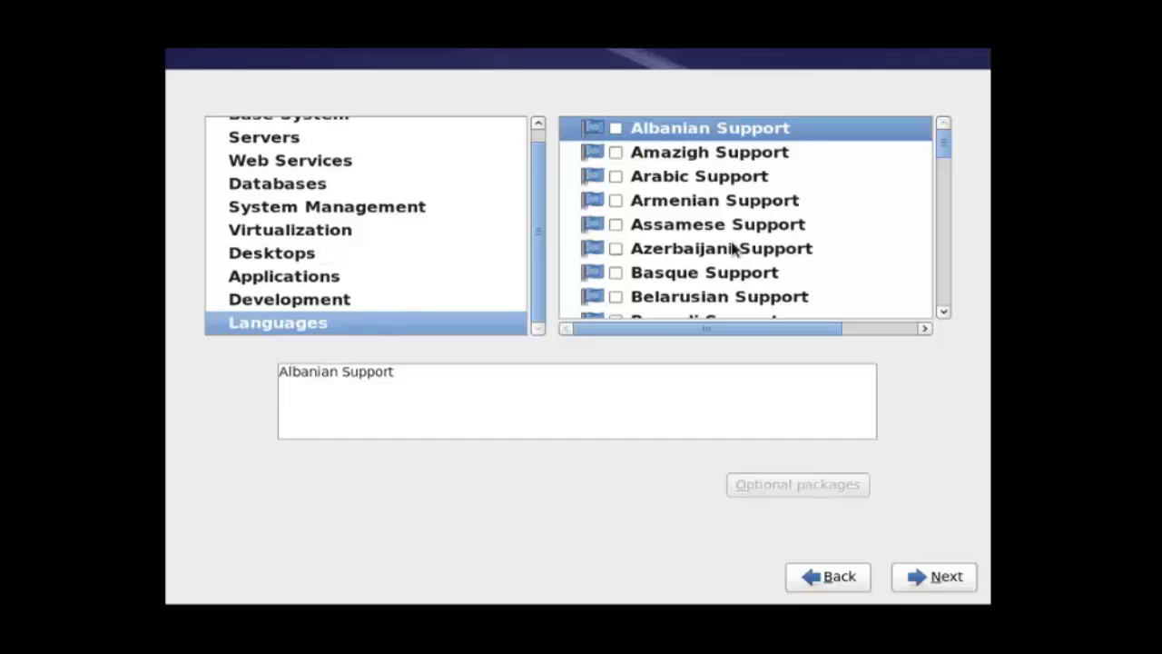
scroll(666, 253, "down", 2)
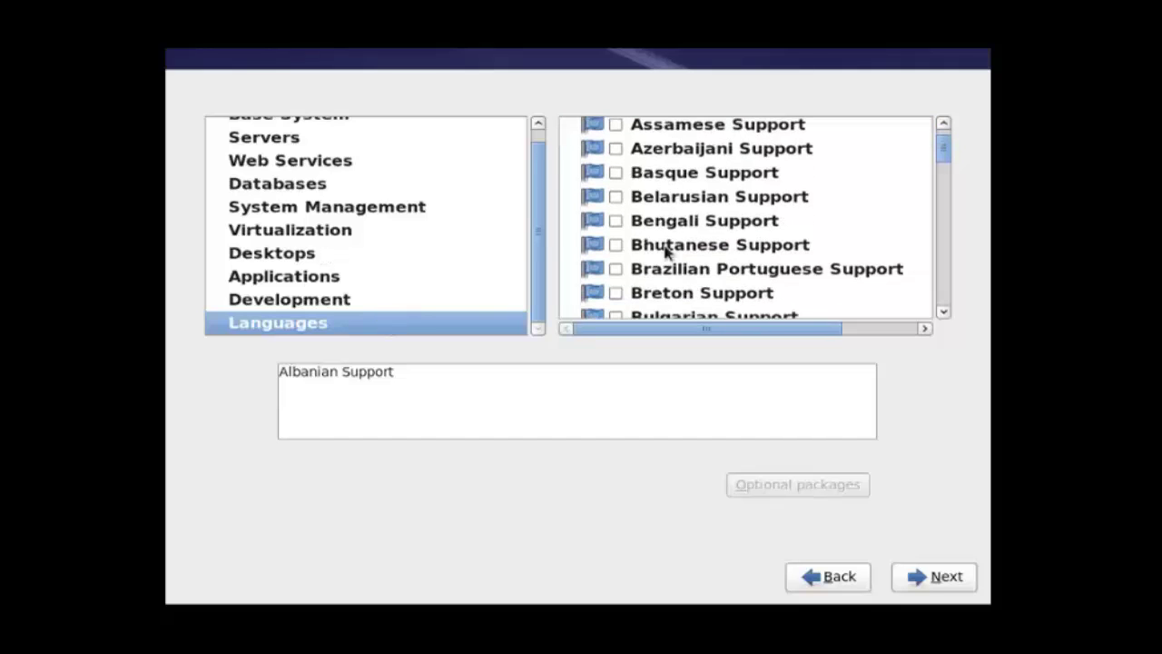
scroll(665, 253, "up", 2)
scroll(656, 247, "down", 7)
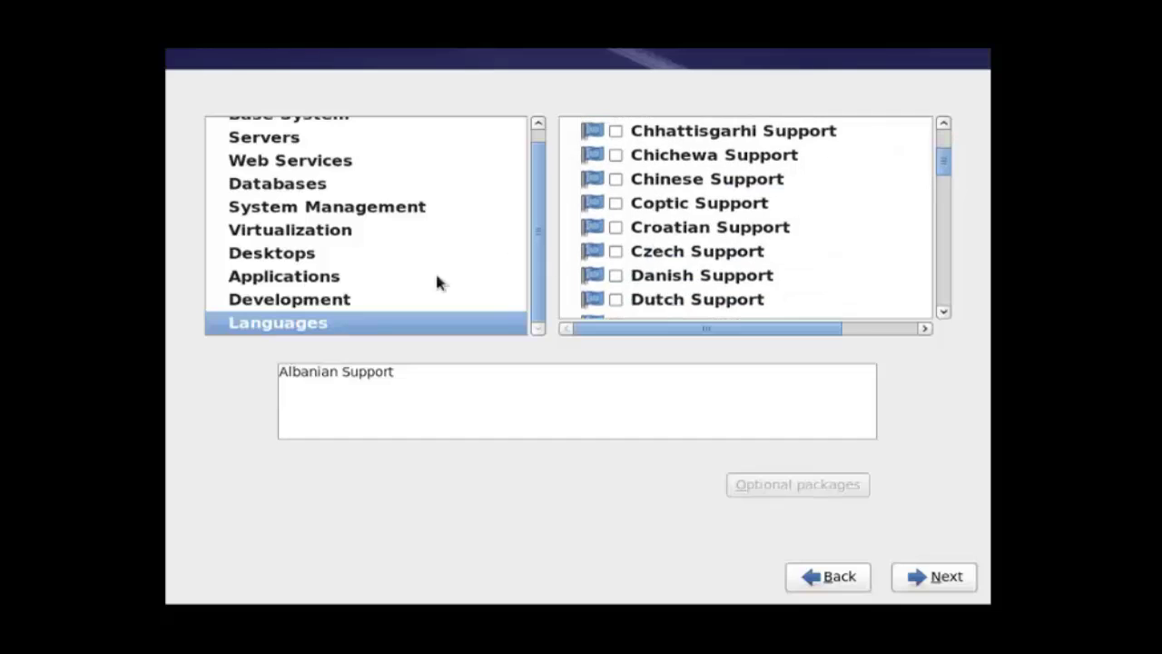
scroll(309, 289, "up", 1)
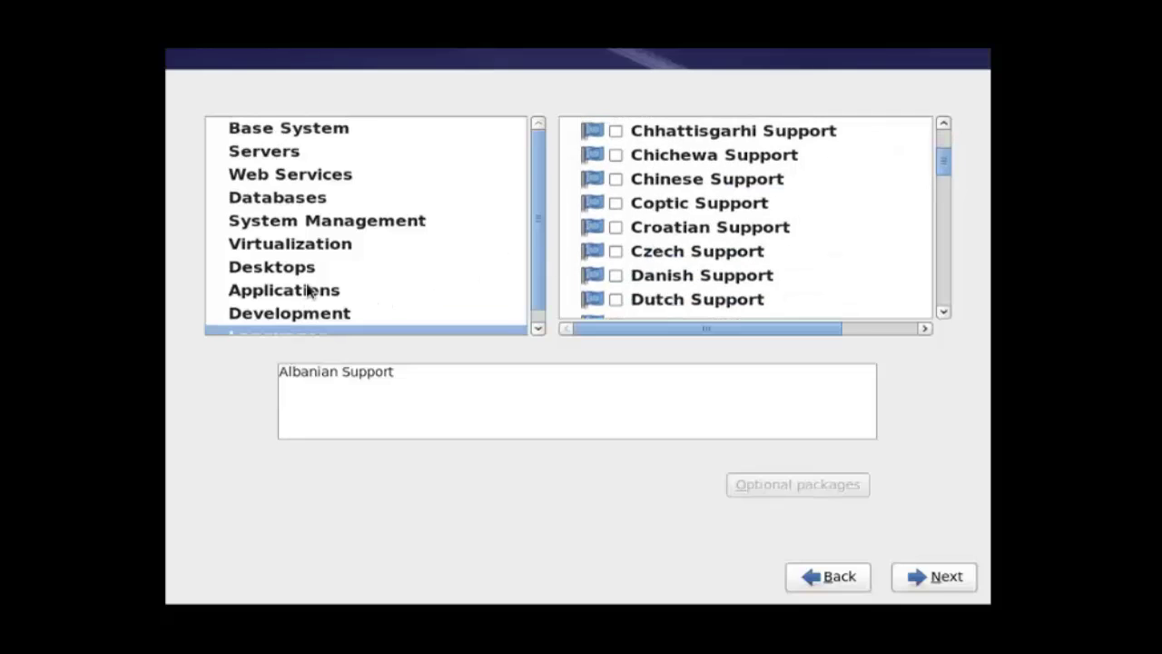
left_click(309, 223)
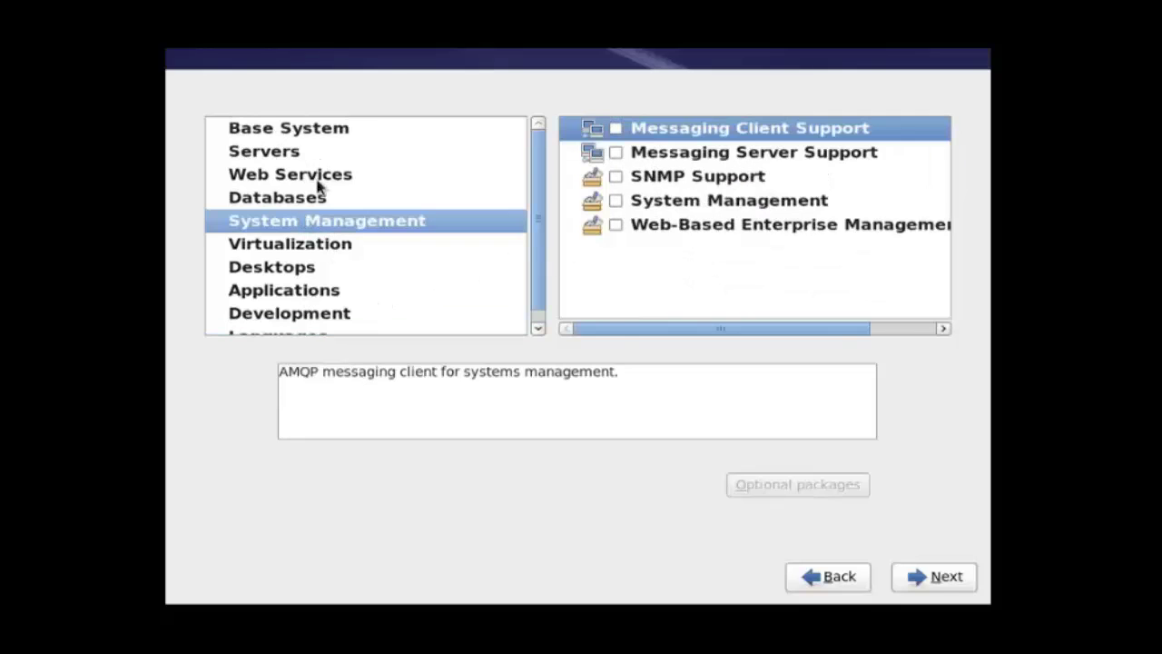
left_click(320, 184)
left_click(319, 133)
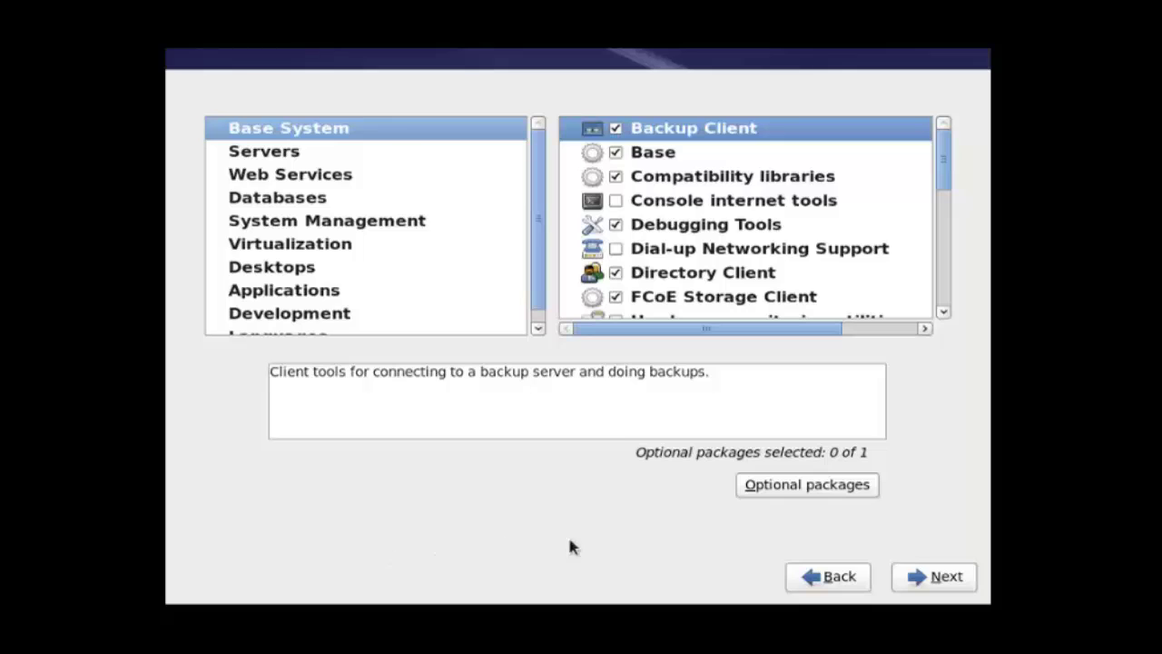
left_click(963, 577)
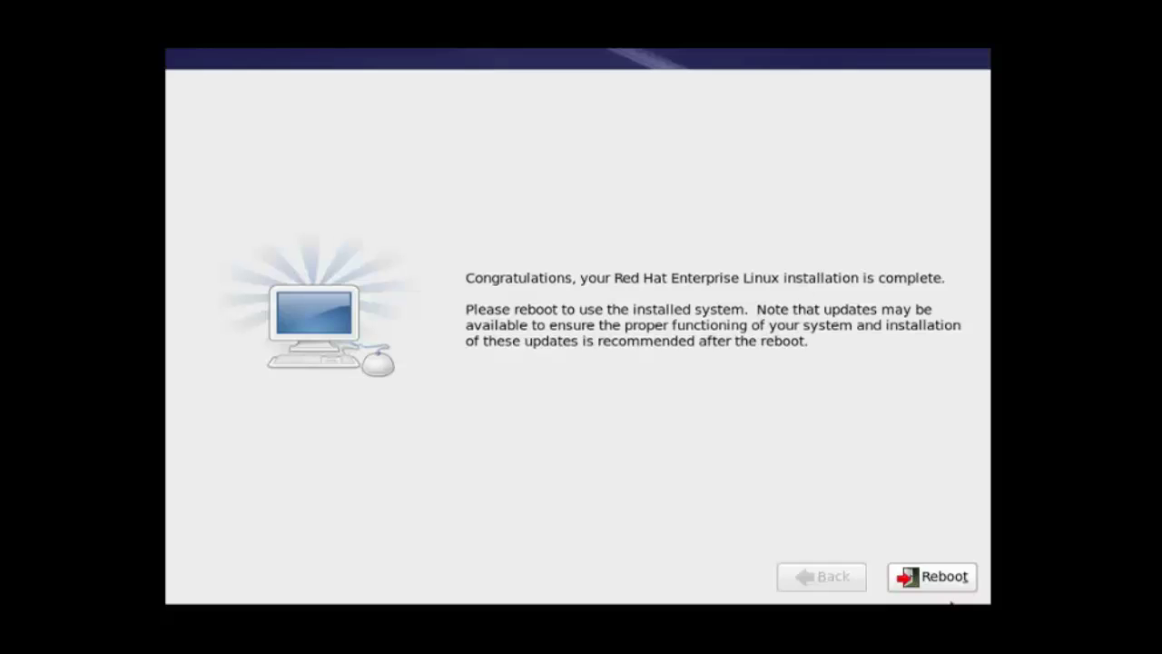
Step: Reboot into the newly installed system to reach the Firstboot Welcome page
left_click(959, 587)
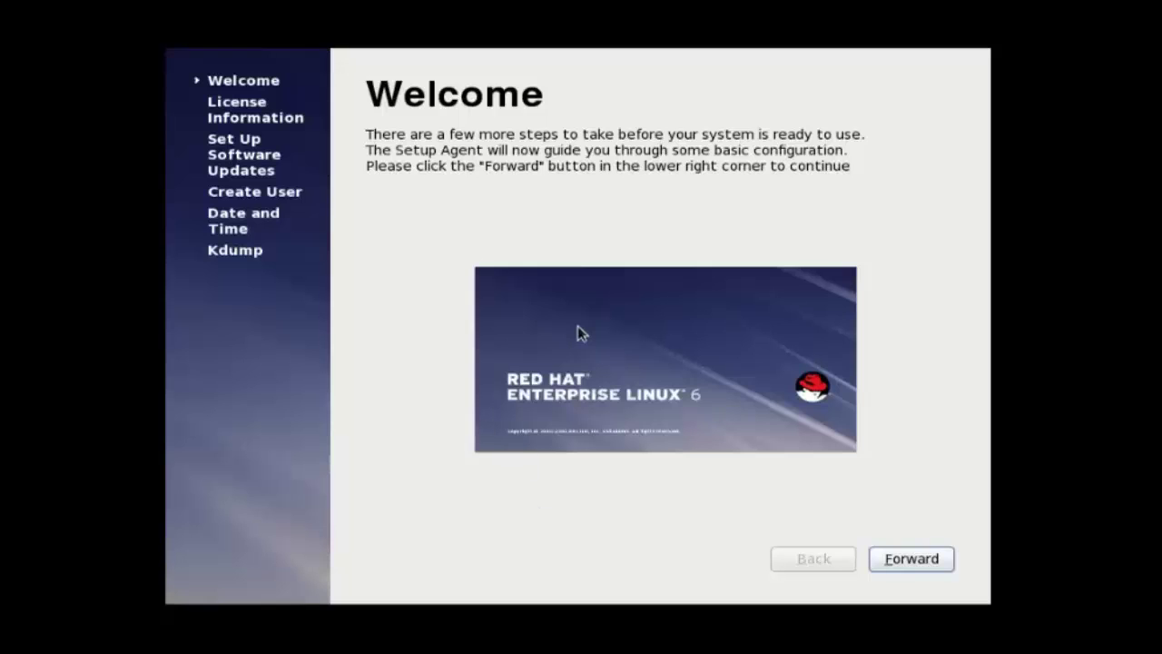
Step: Accept the license and defer Red Hat Network registration until later
left_click(913, 564)
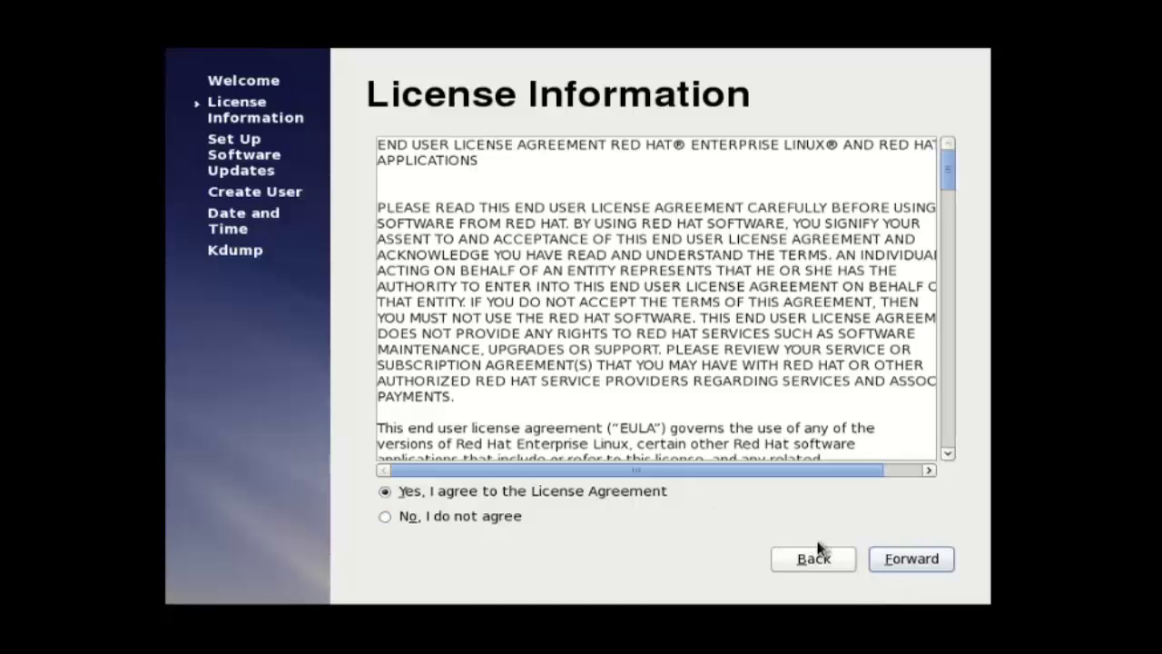
left_click(920, 558)
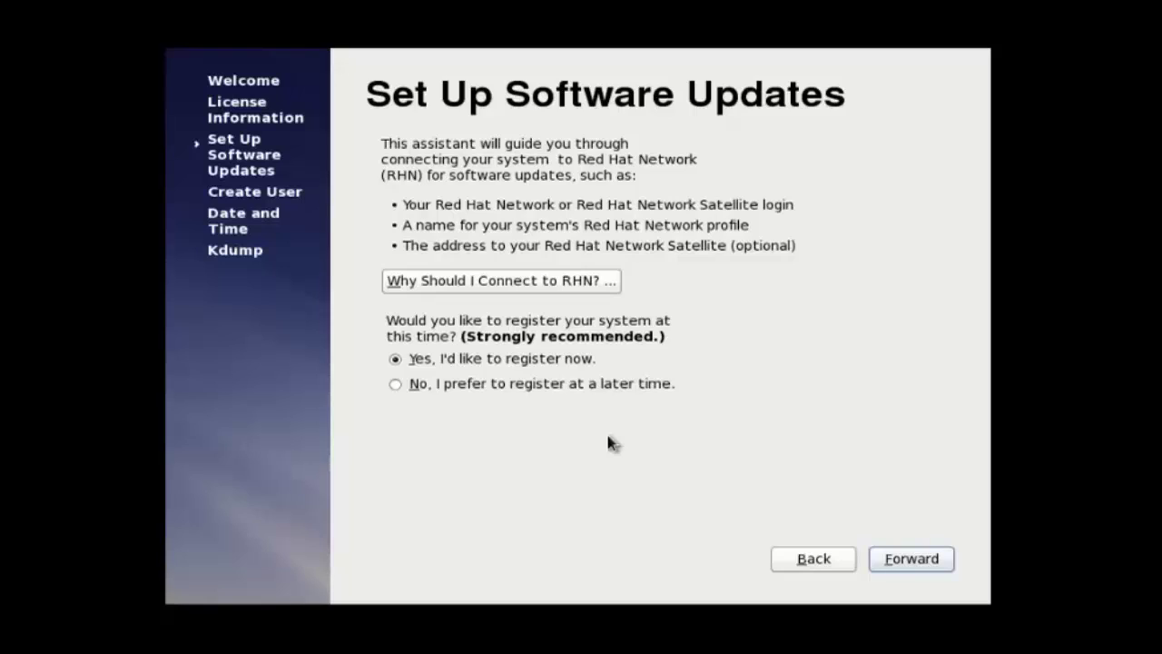
left_click(524, 385)
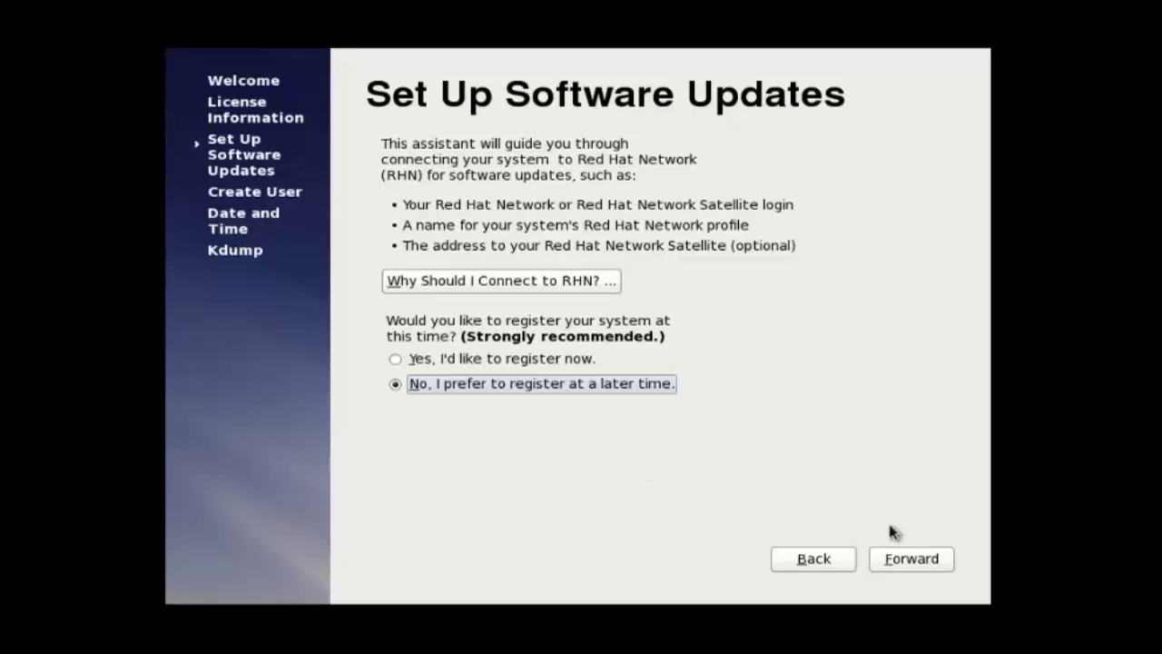
left_click(903, 563)
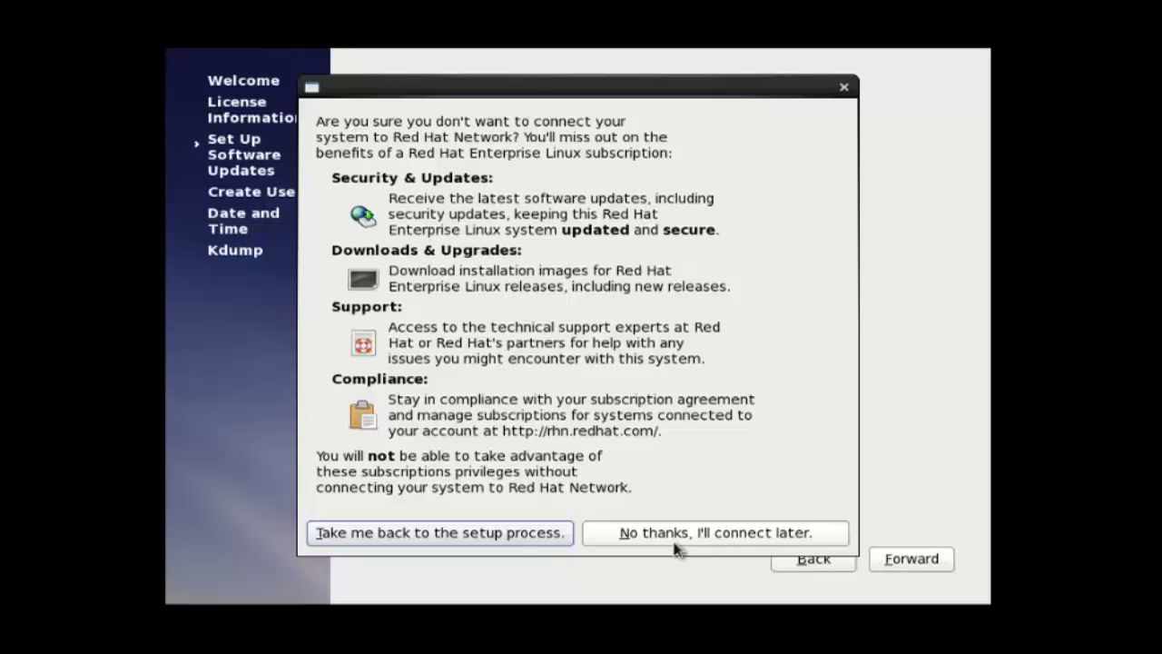
left_click(643, 538)
left_click_drag(642, 538, 744, 518)
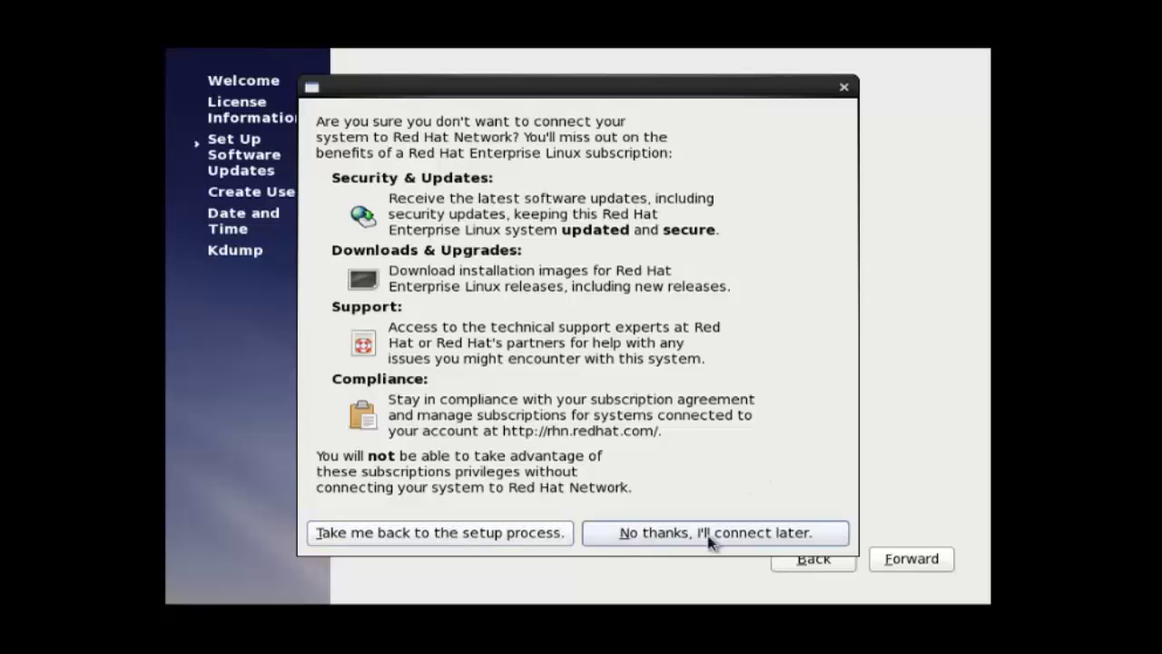
left_click(711, 541)
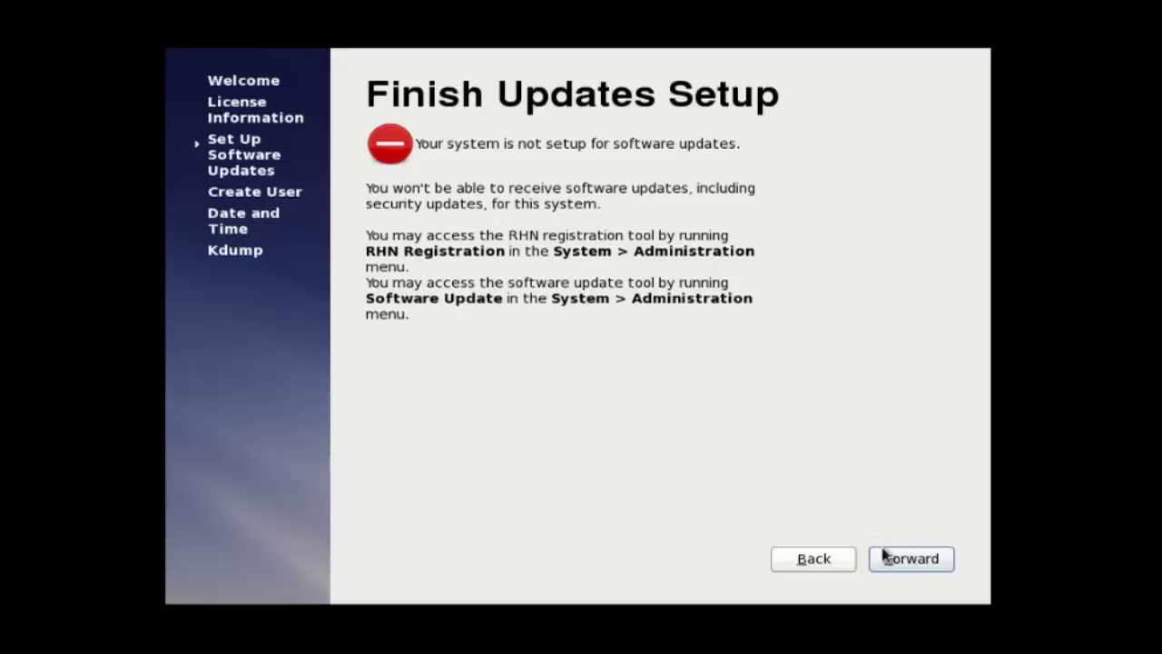
Step: Create regular user 'user1' with a short password, accepting the weak-password warning
left_click(926, 564)
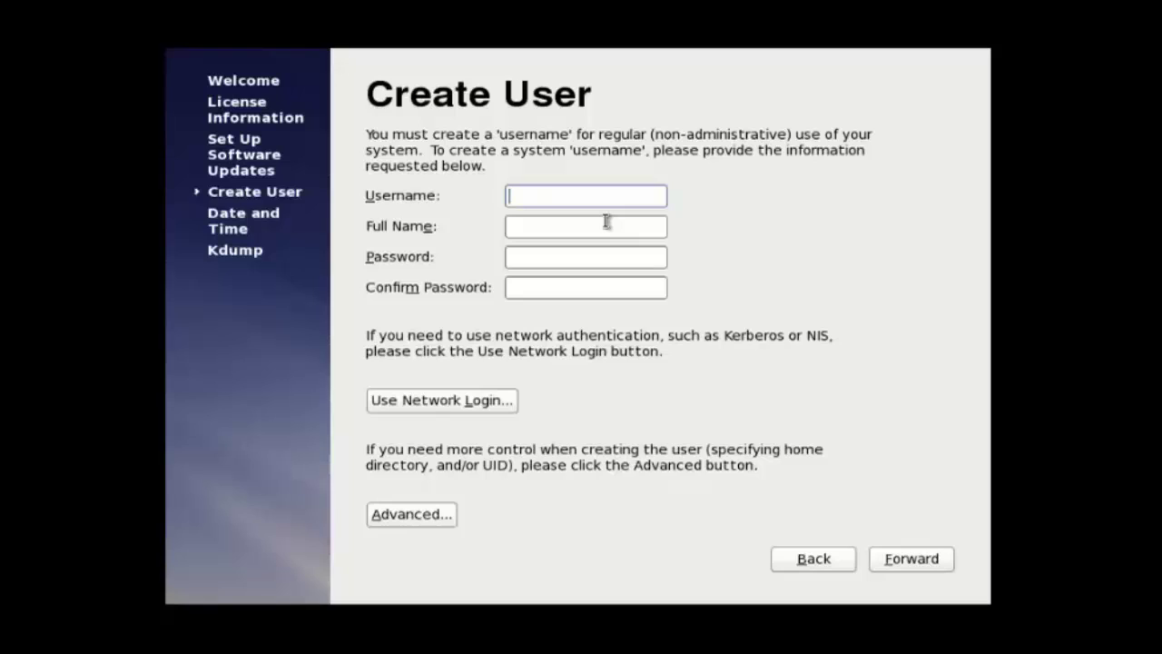
type("user1")
left_click(569, 260)
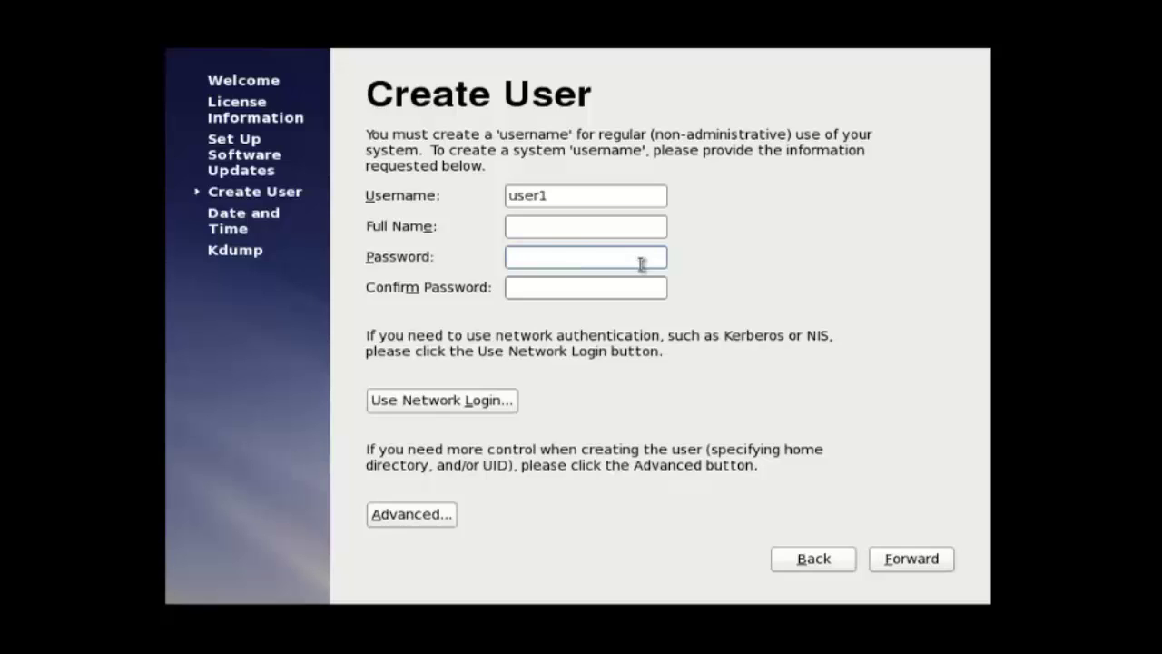
type("•••")
key("Tab")
type("•••")
left_click(935, 562)
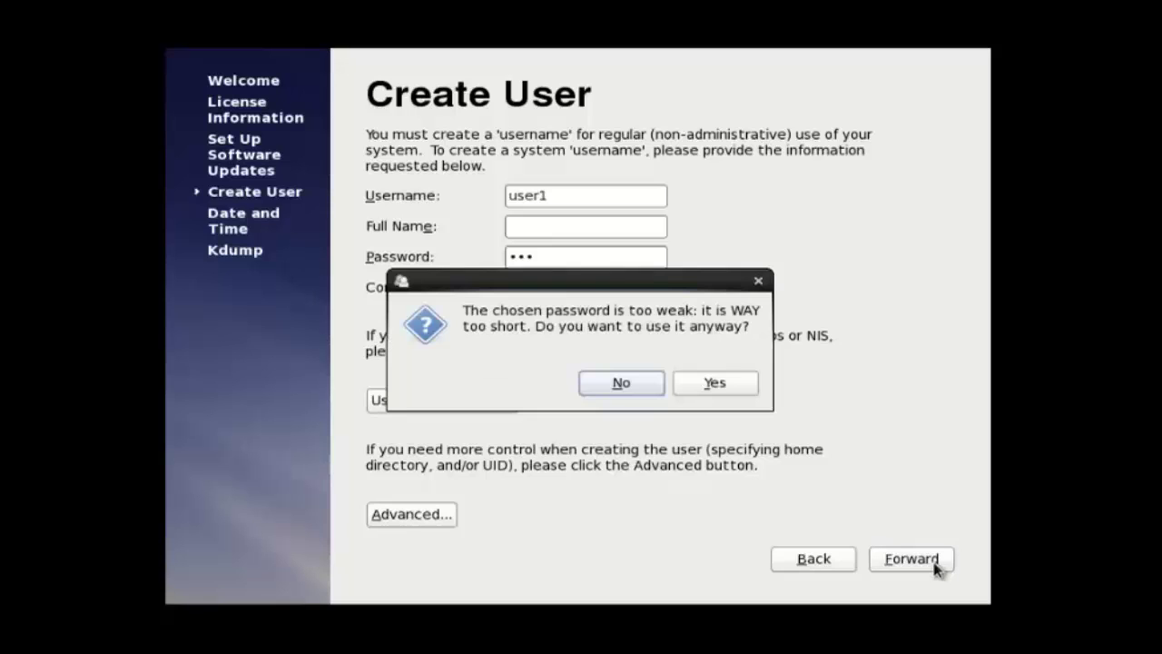
left_click(721, 385)
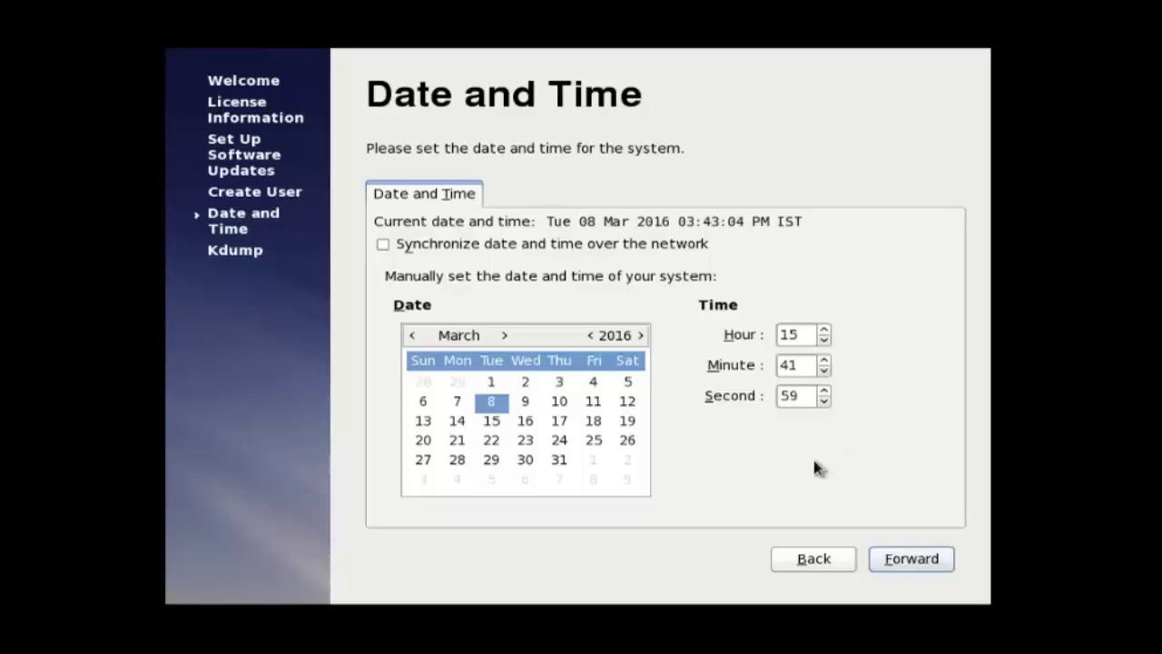
Step: Keep the current date and time, dismiss the kdump memory warning, and finish Firstboot
left_click(912, 561)
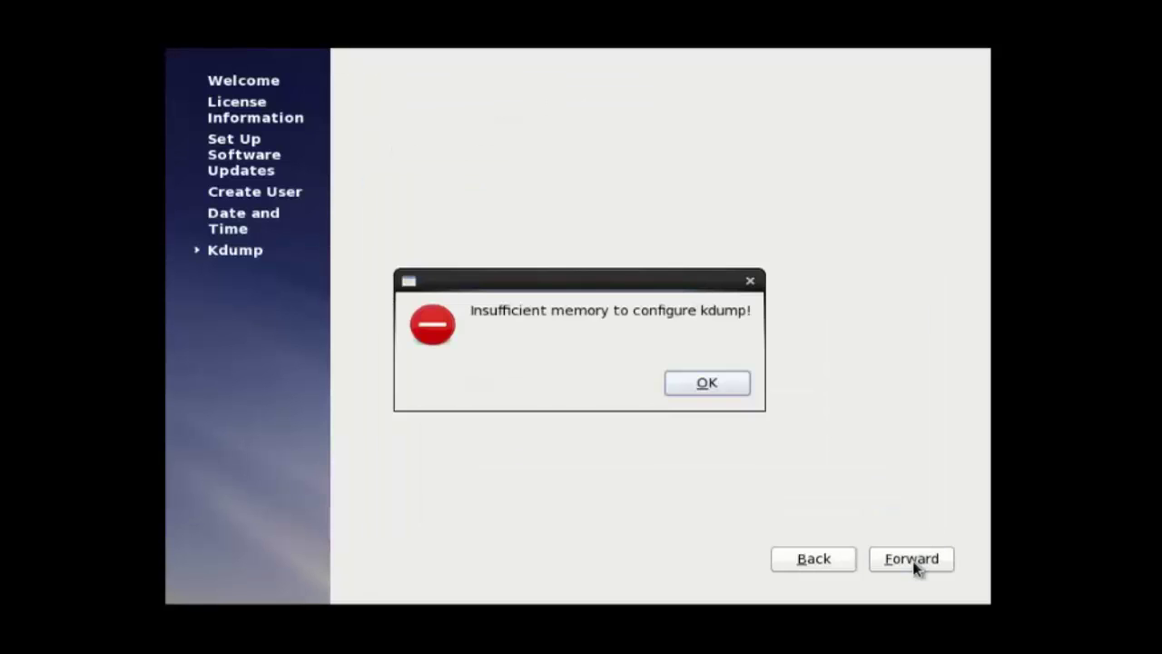
left_click(731, 388)
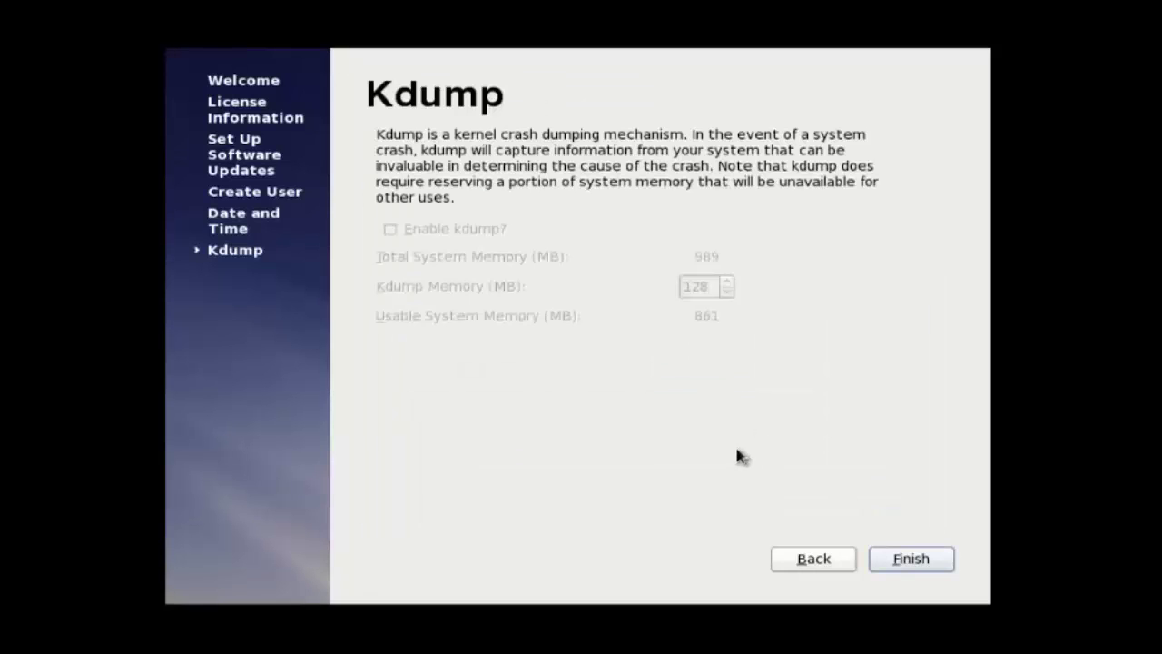
left_click(911, 558)
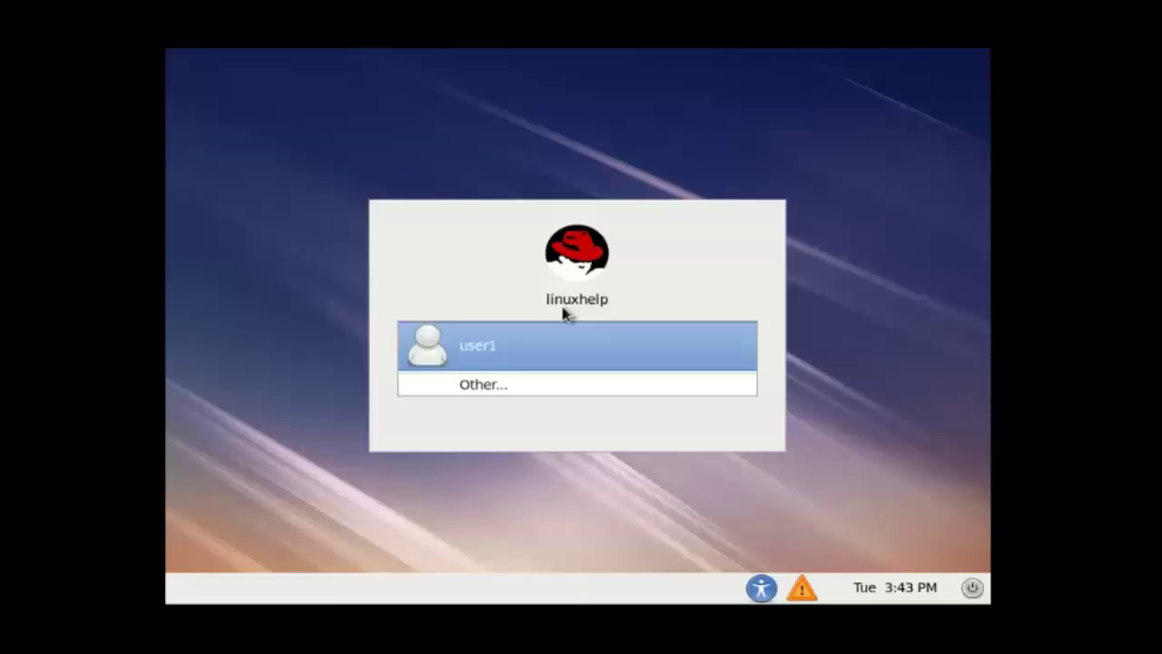
Step: Log in as user1 by entering the account password at the login screen
left_click(493, 368)
left_click(497, 363)
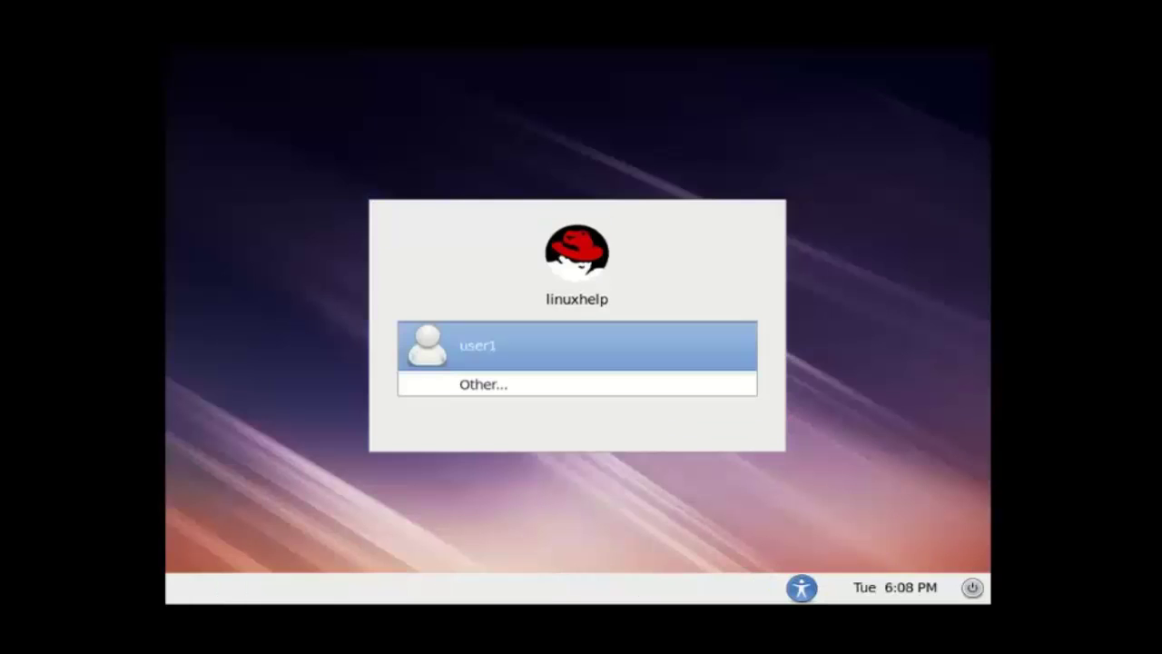
left_click(577, 345)
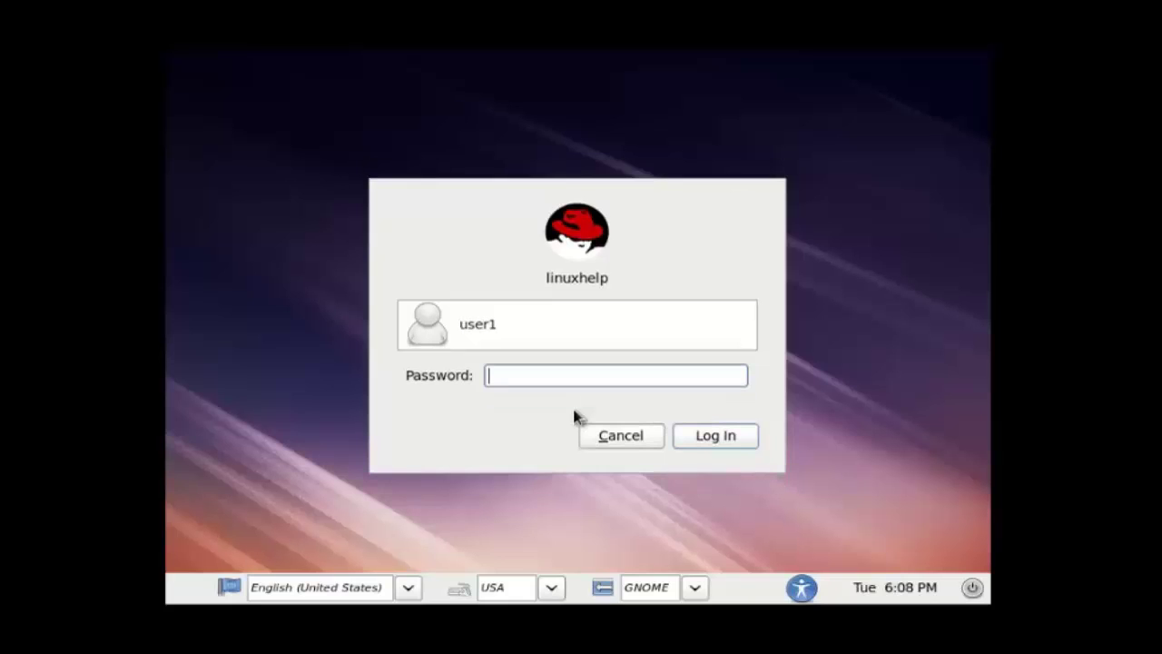
type("•••")
key("Return")
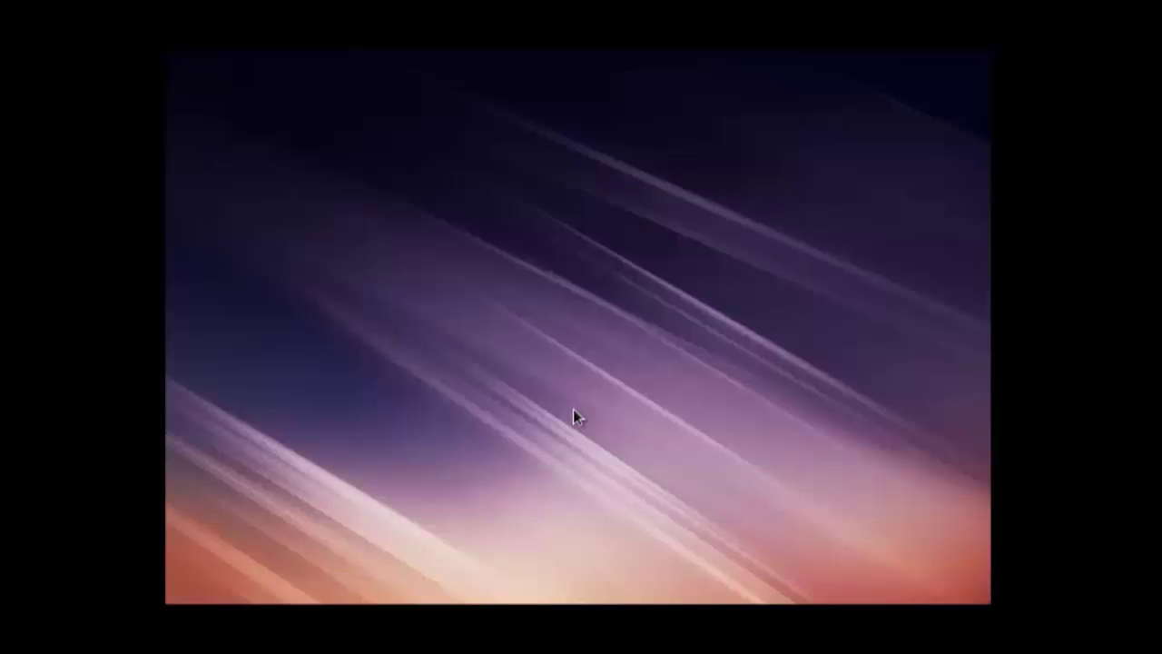